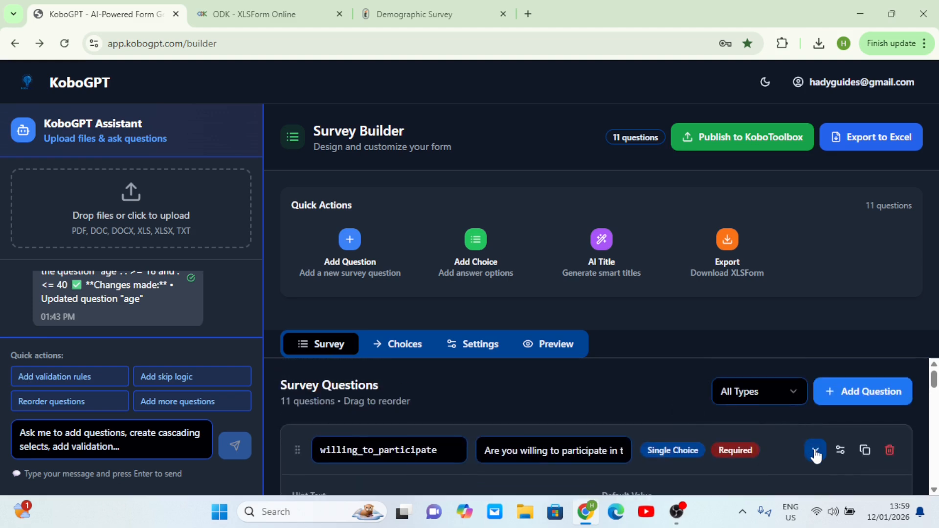
Collapse the willing_to_participate question and look through the question types available in its settings
left_click(814, 450)
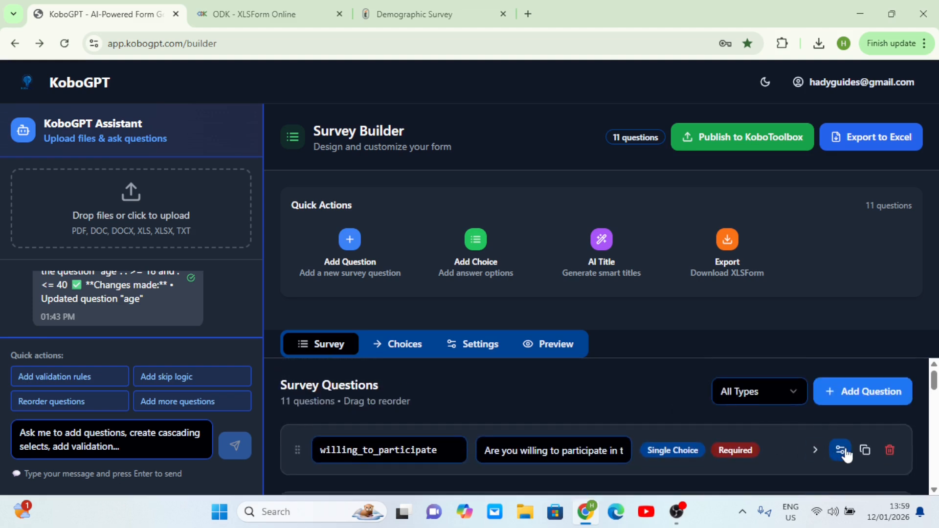
left_click(840, 451)
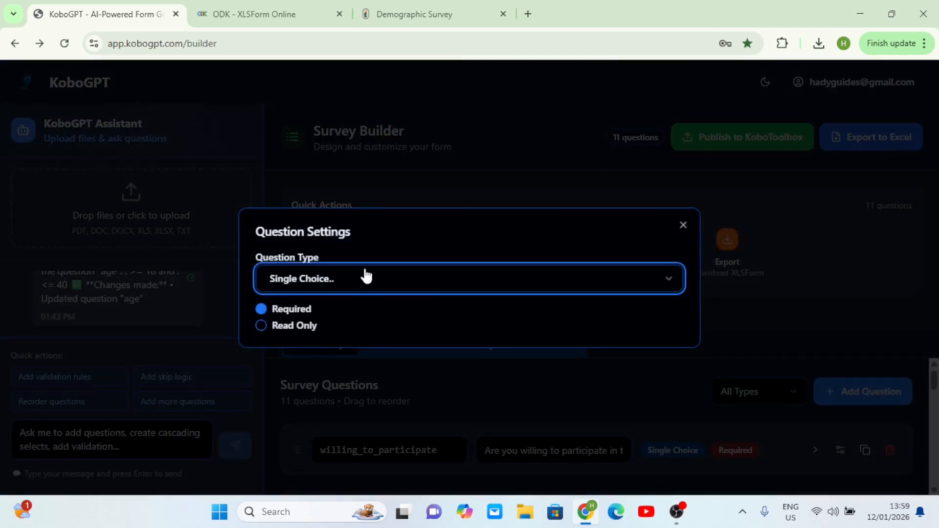
left_click(656, 289)
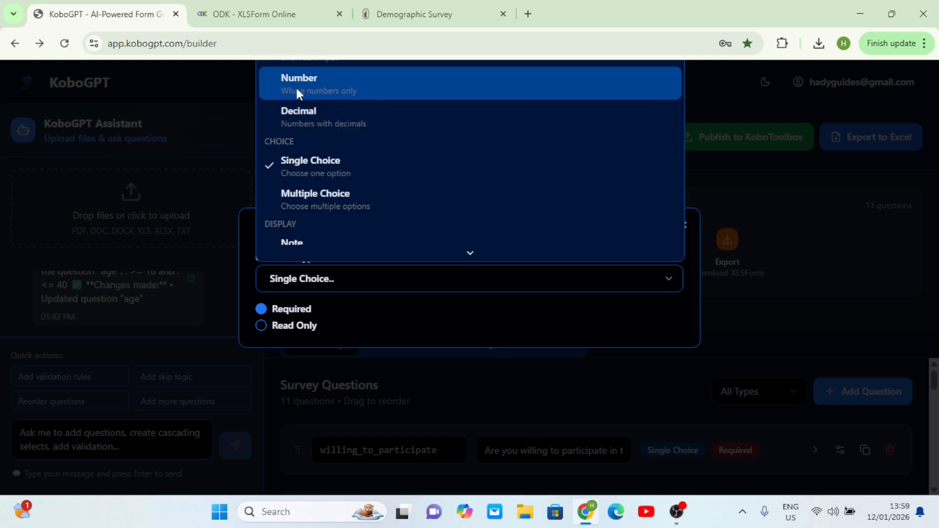
scroll(316, 88, "down", 1)
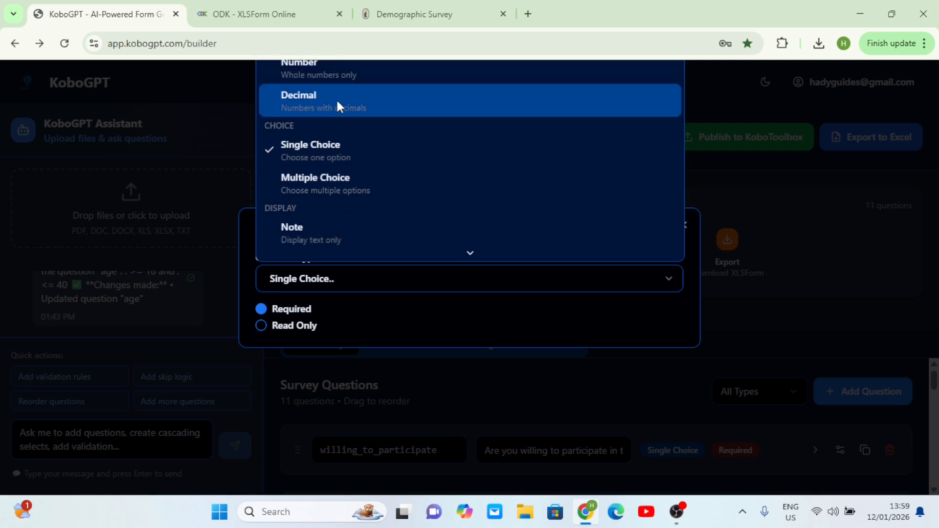
scroll(397, 143, "down", 6)
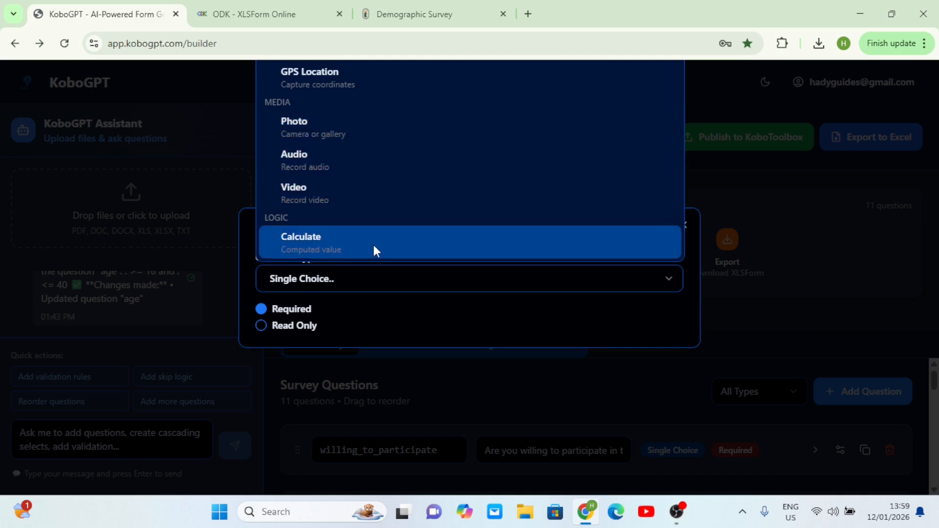
left_click(400, 331)
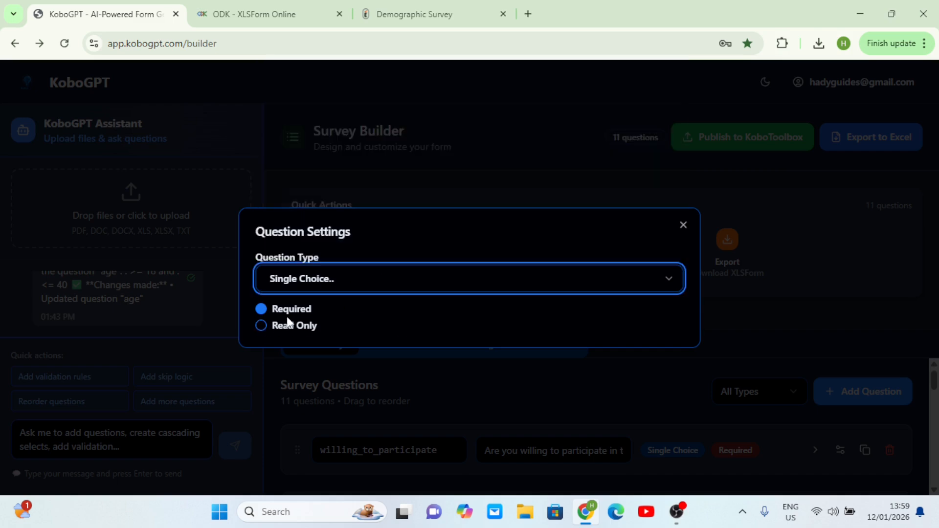
Turn the willing_to_participate question's Required option off and back on, and close its settings
left_click(261, 309)
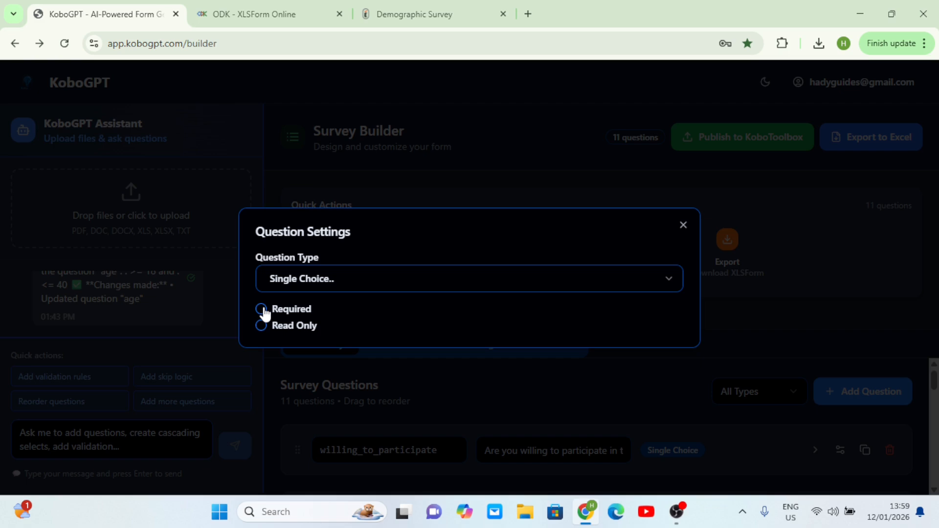
left_click(263, 310)
left_click(682, 227)
Duplicate the Age limit question at the end of the survey and delete the copy
scroll(655, 415, "down", 3)
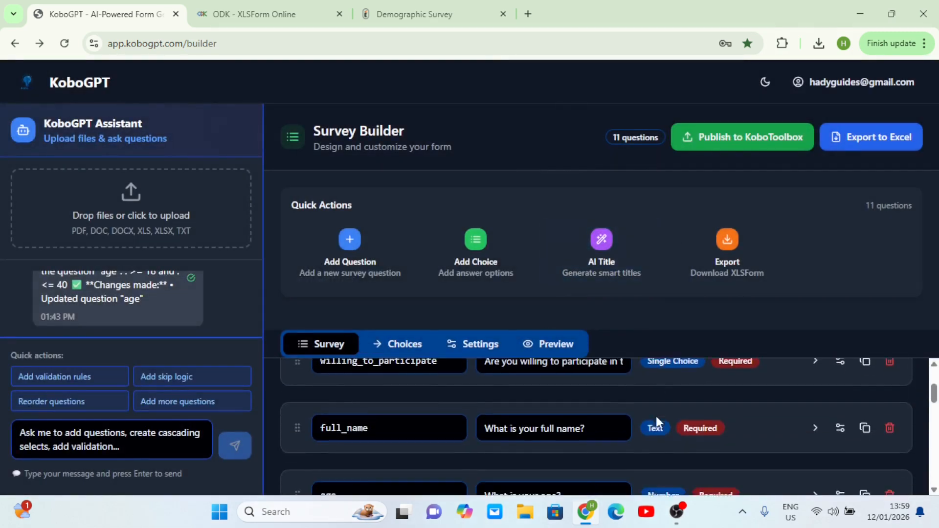
scroll(727, 408, "down", 1)
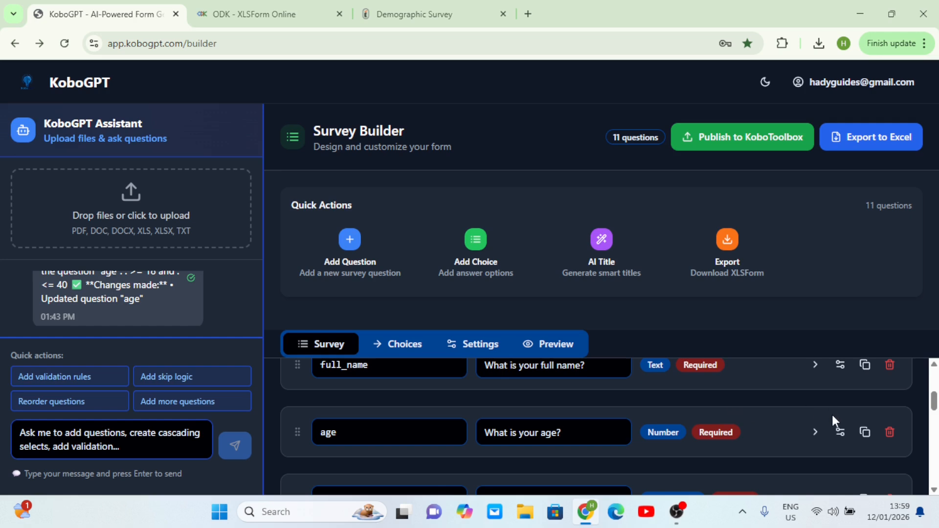
scroll(868, 438, "down", 5)
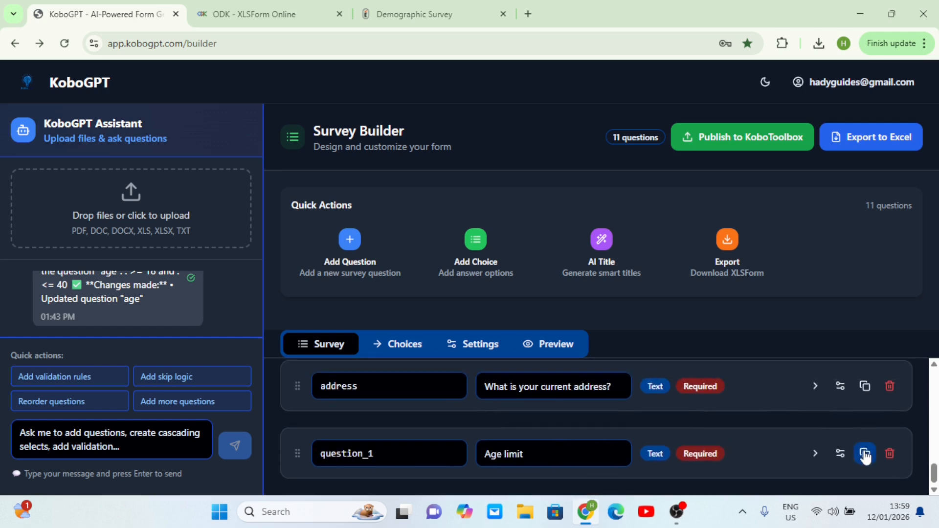
left_click(865, 455)
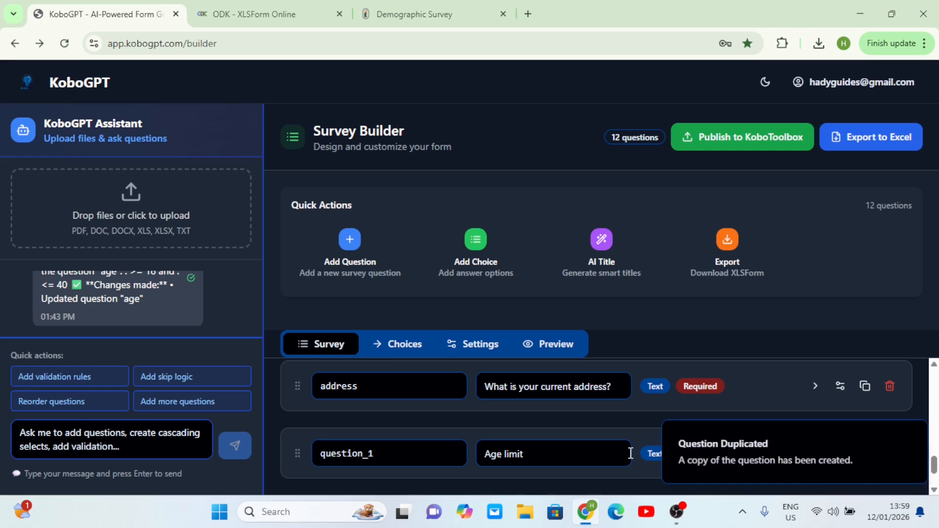
scroll(630, 453, "down", 1)
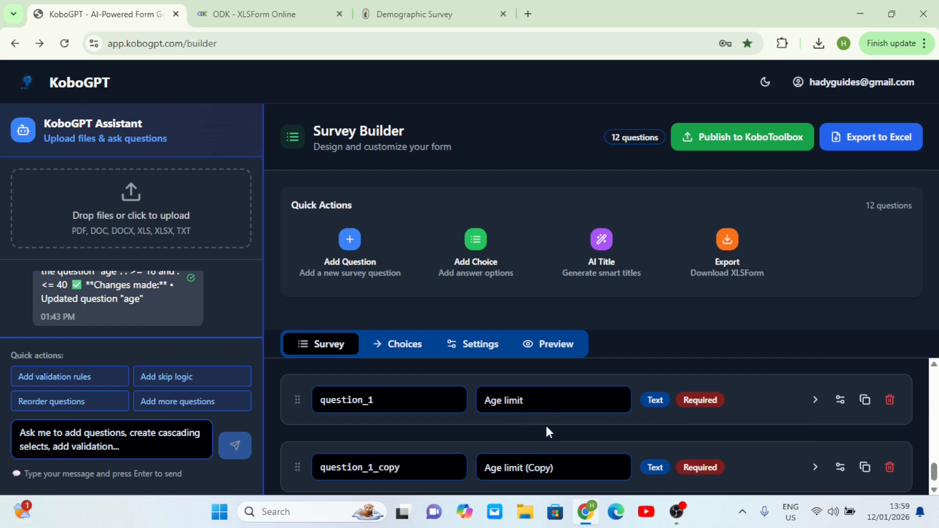
left_click(890, 468)
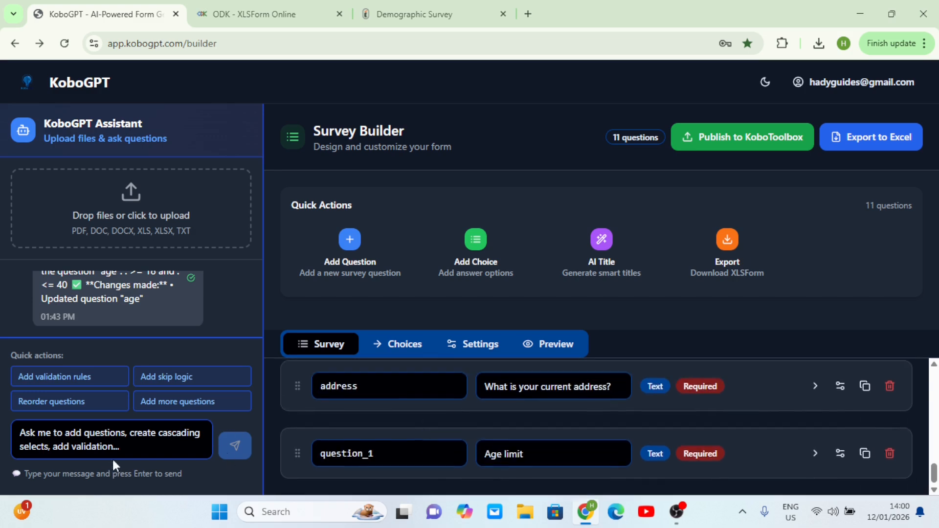
Send the KoboGPT Assistant the request "Add more questions: add a question on protection"
left_click(127, 447)
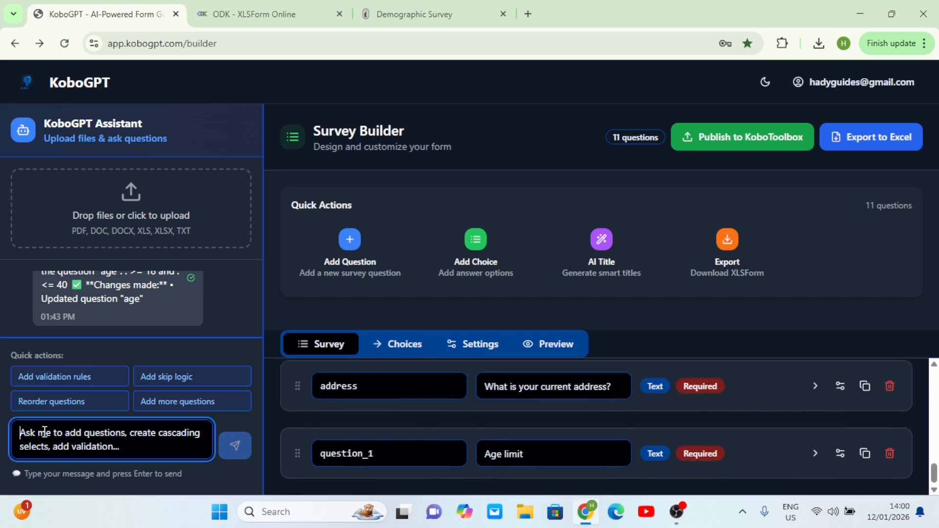
left_click(165, 402)
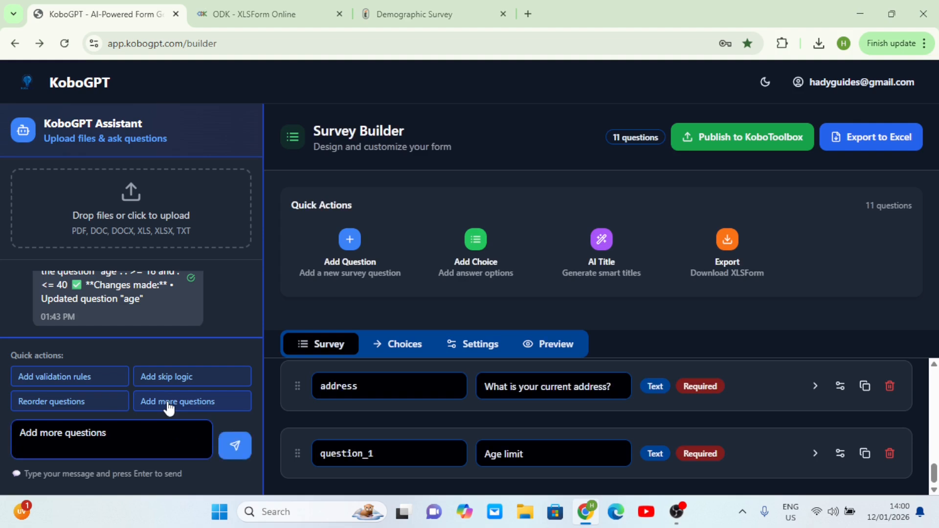
left_click(115, 432)
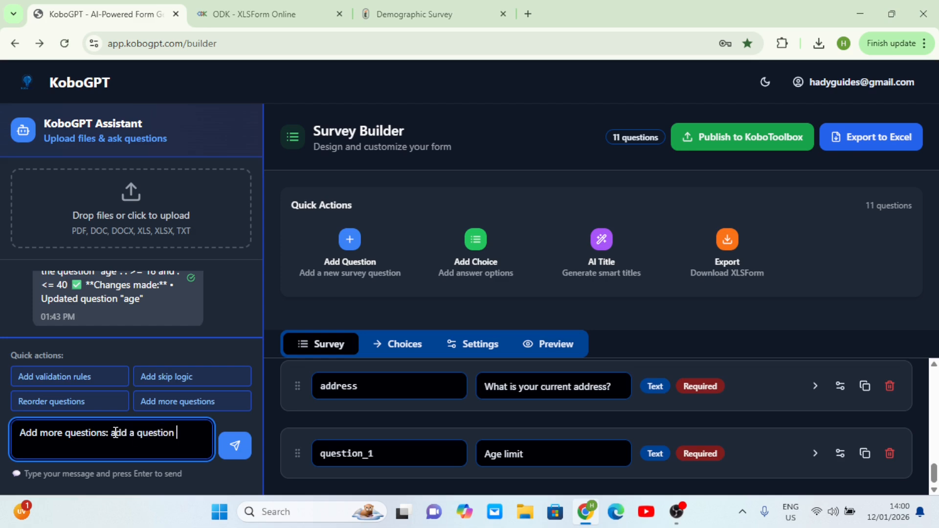
type("it")
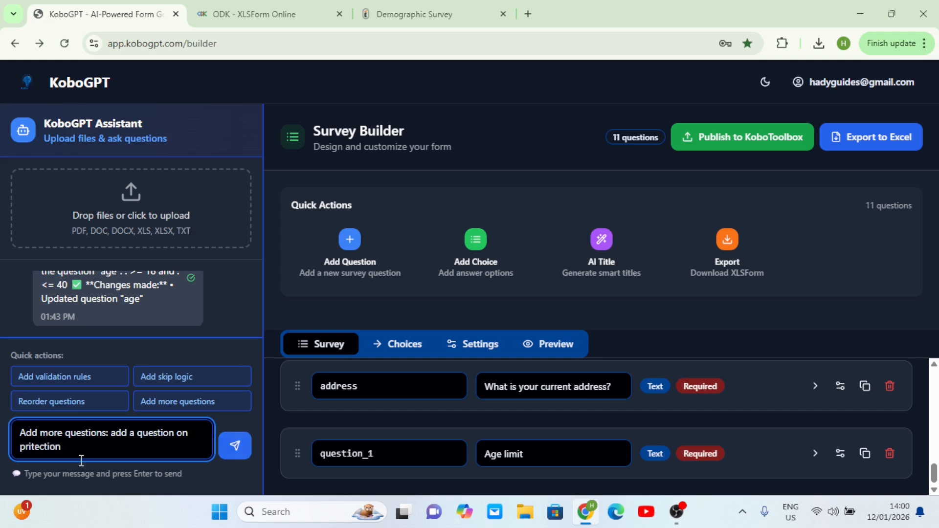
left_click(31, 446)
type("o")
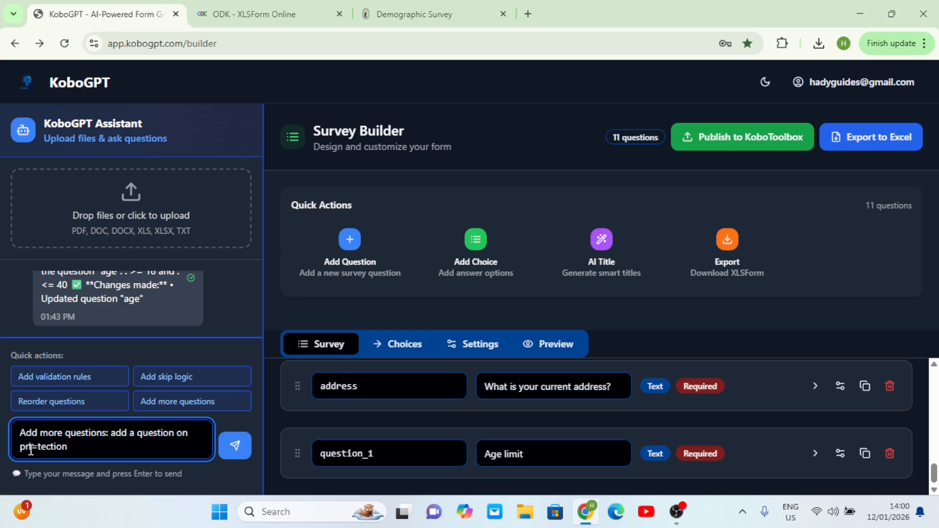
key("BackSpace")
key("BackSpace")
type("ot")
left_click(230, 443)
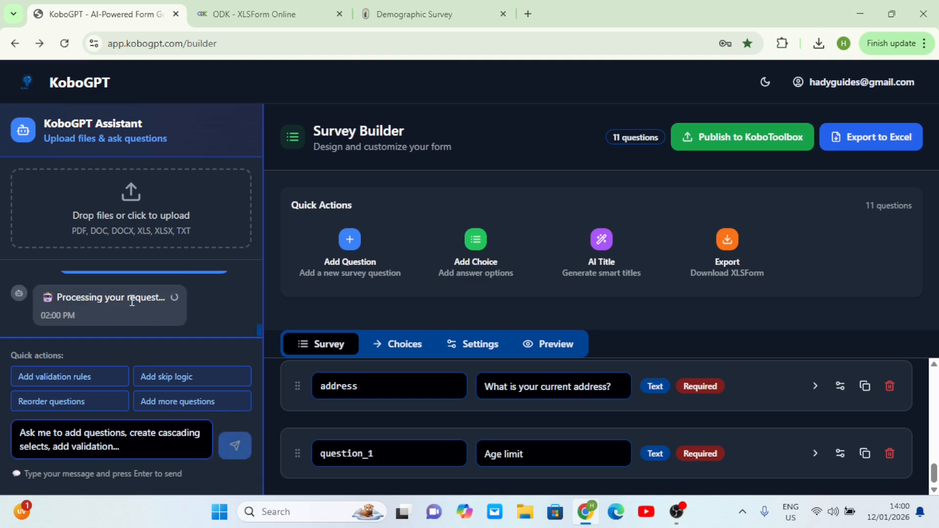
Read the assistant's reply about the protection question and check the end of the survey question list
scroll(105, 304, "up", 5)
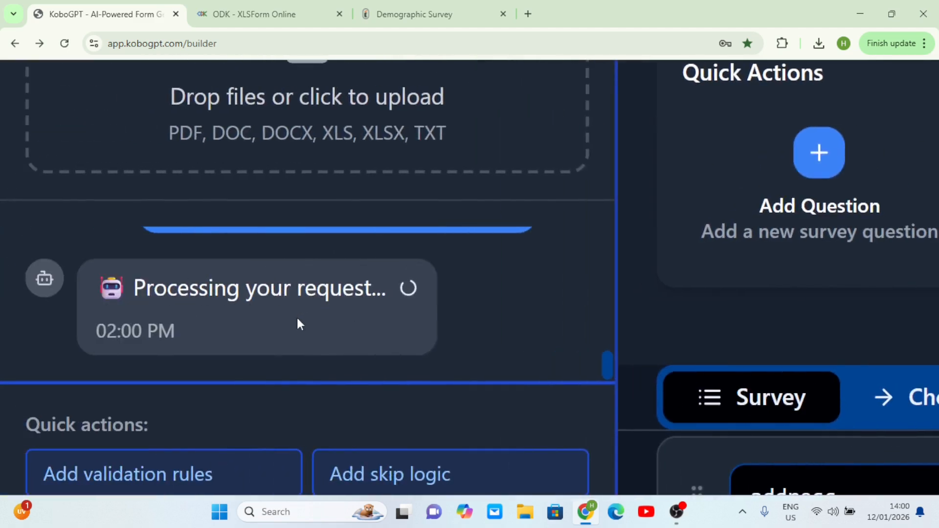
scroll(295, 322, "down", 5)
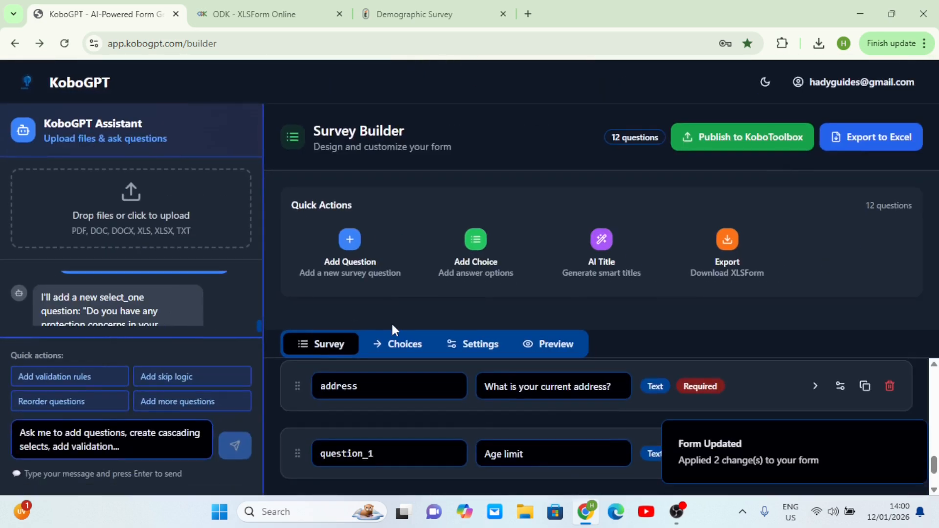
scroll(177, 306, "down", 1)
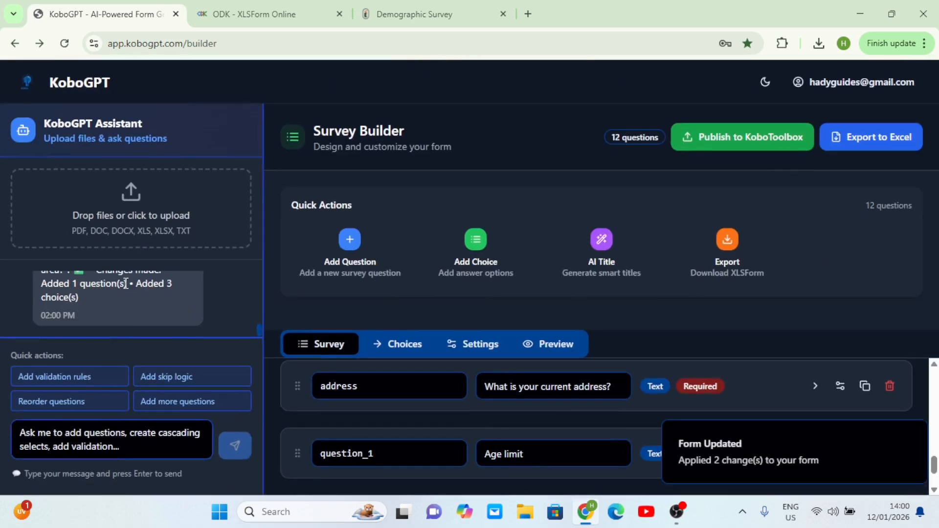
scroll(126, 284, "up", 1)
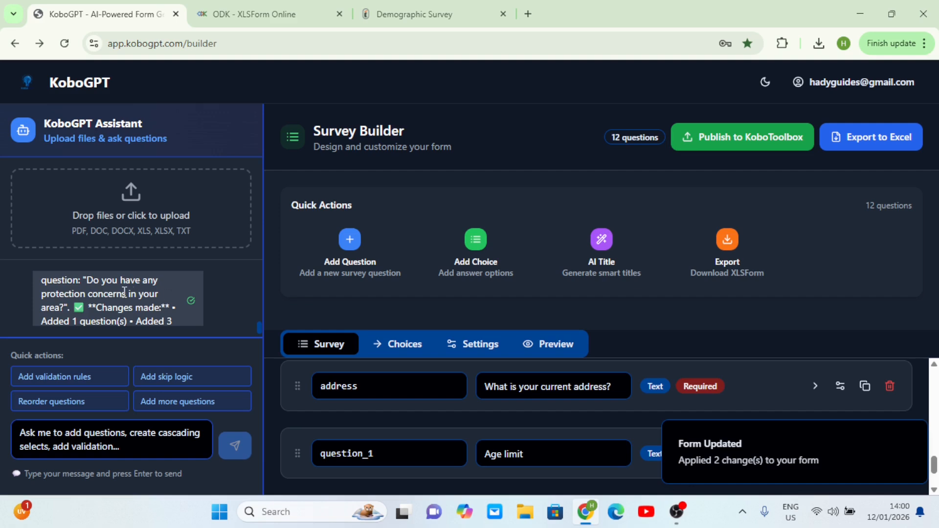
scroll(166, 297, "down", 1)
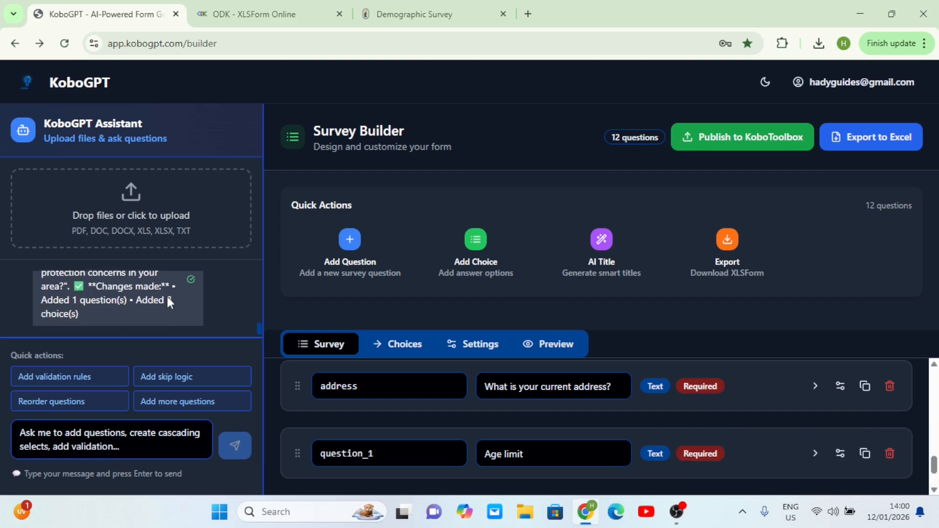
scroll(166, 296, "up", 1)
scroll(166, 295, "down", 2)
scroll(533, 408, "down", 1)
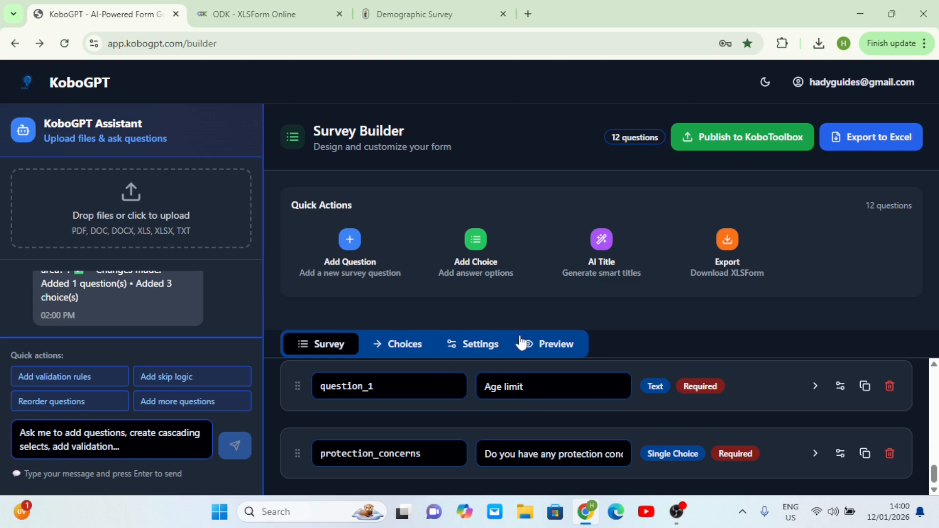
Preview the form and examine the protection concerns question and its answer options on the last page
left_click(550, 346)
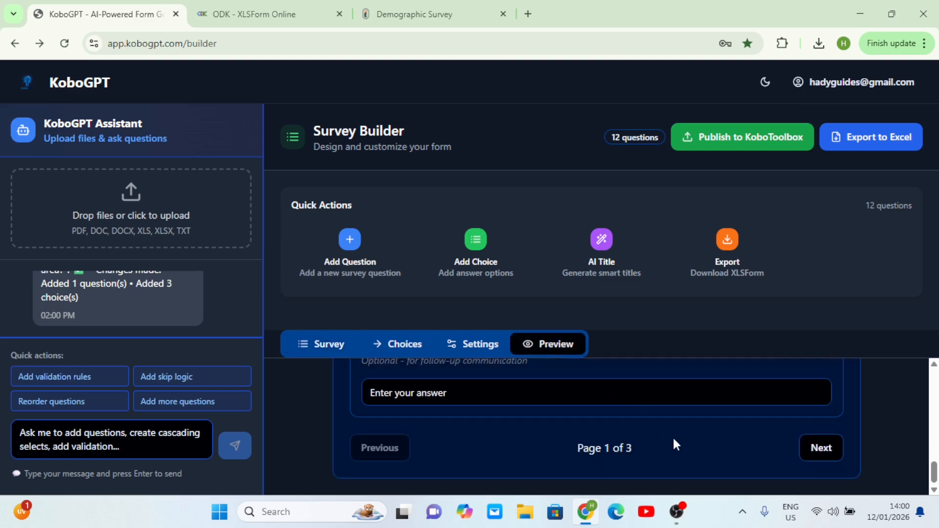
left_click(816, 457)
left_click(817, 458)
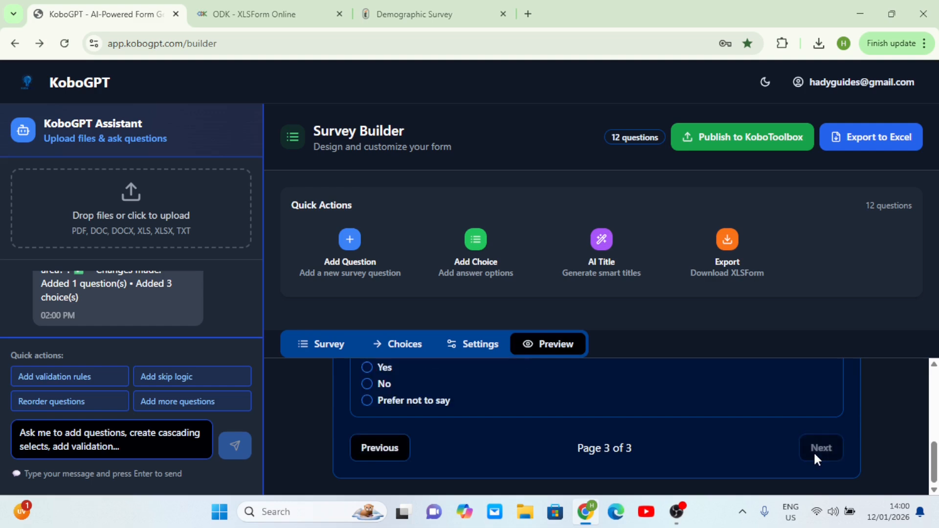
scroll(620, 442, "up", 2)
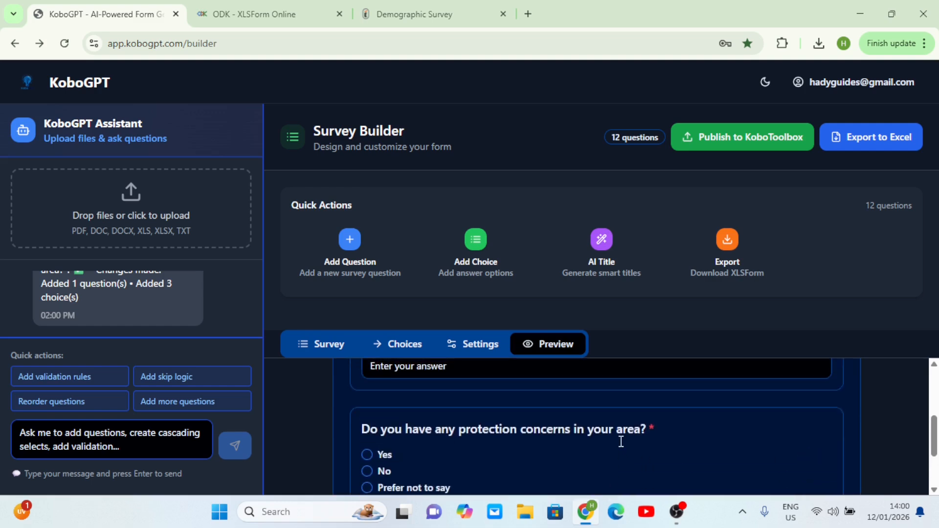
scroll(621, 443, "down", 1)
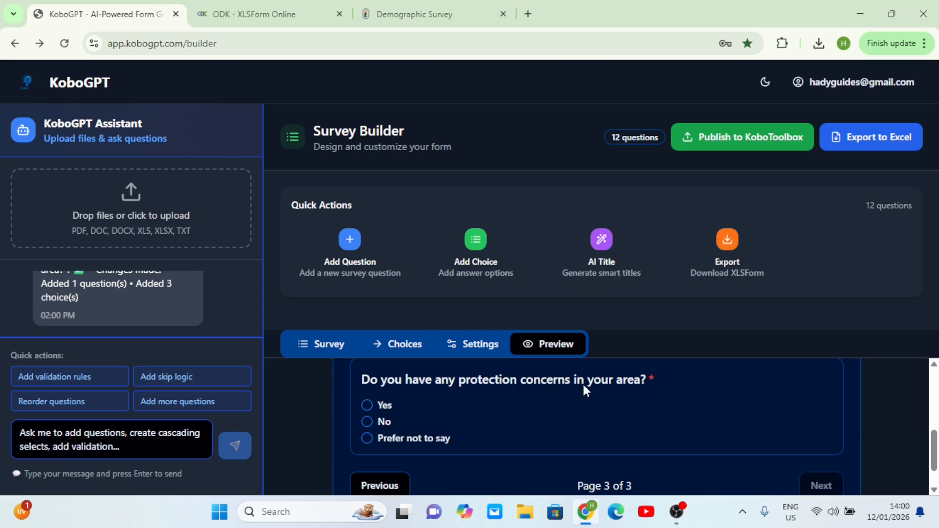
scroll(585, 410, "down", 1)
scroll(586, 410, "up", 1)
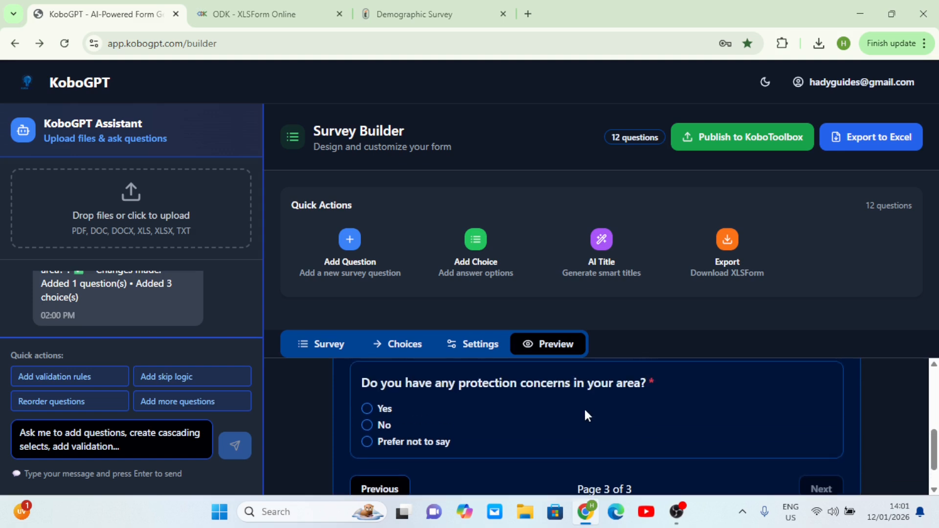
scroll(585, 411, "down", 1)
scroll(585, 411, "up", 1)
scroll(585, 410, "down", 1)
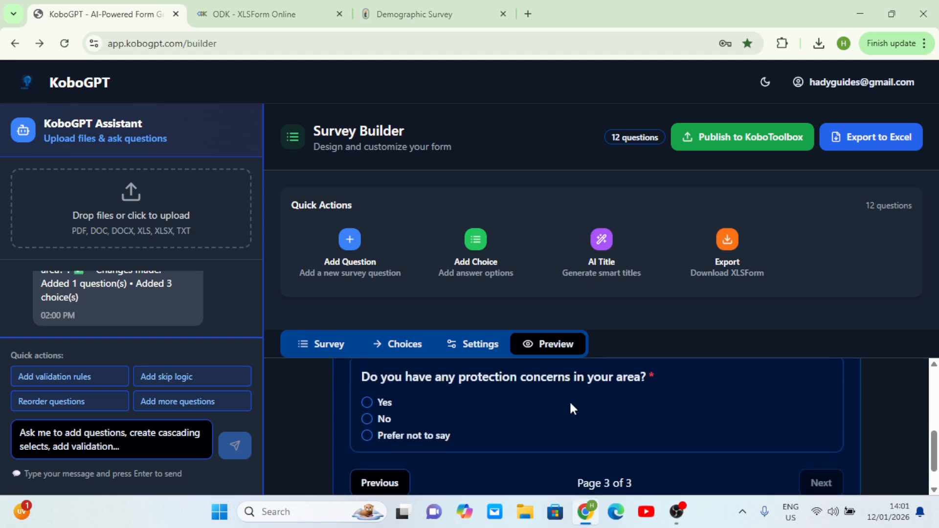
scroll(603, 410, "down", 1)
scroll(604, 410, "up", 1)
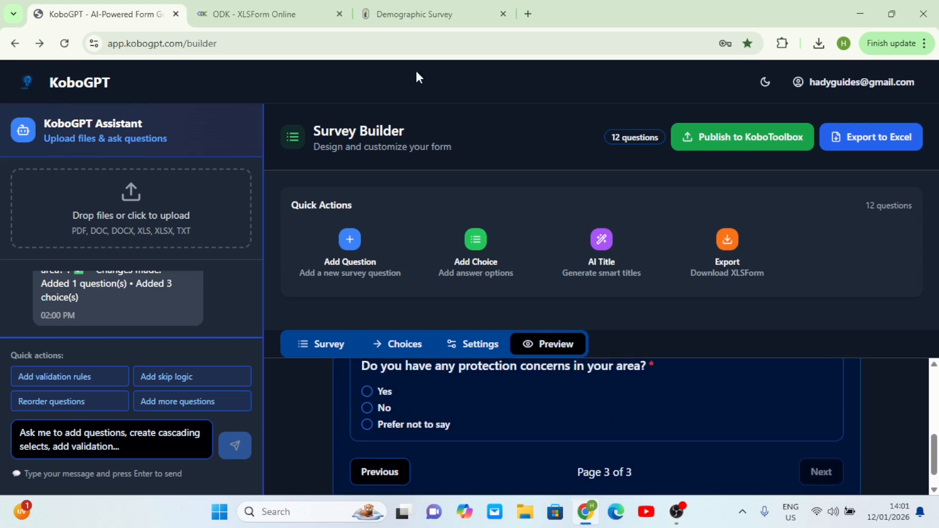
Check the end of the Demographic Survey preview in Enketo, and switch to the ODK XLSForm Online page
left_click(435, 5)
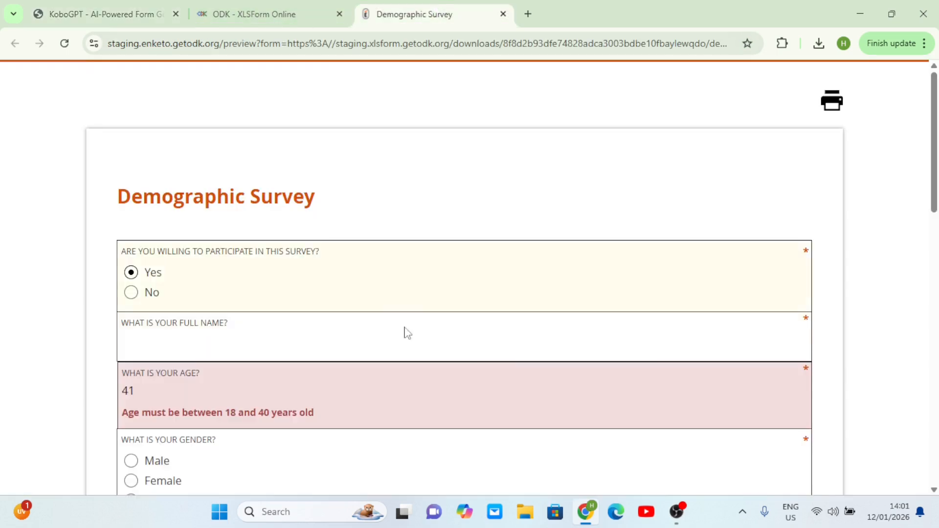
scroll(412, 337, "down", 10)
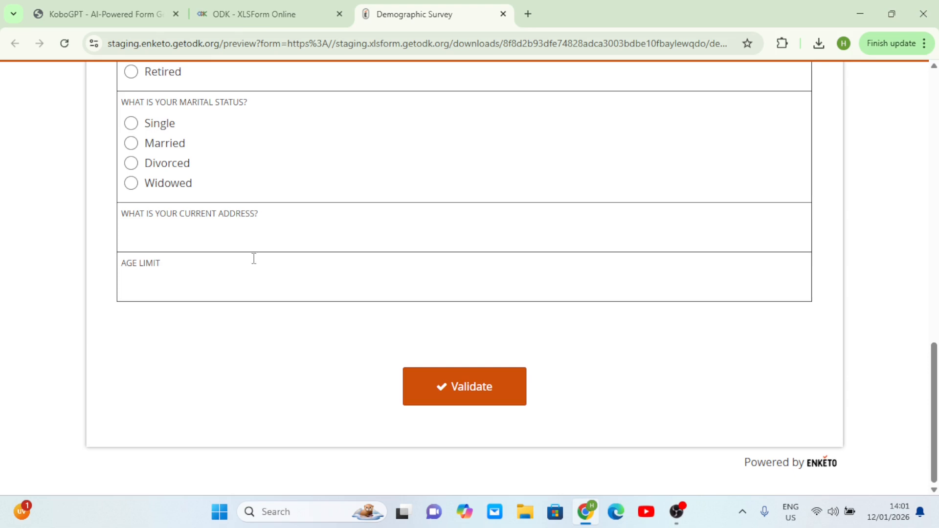
left_click(258, 14)
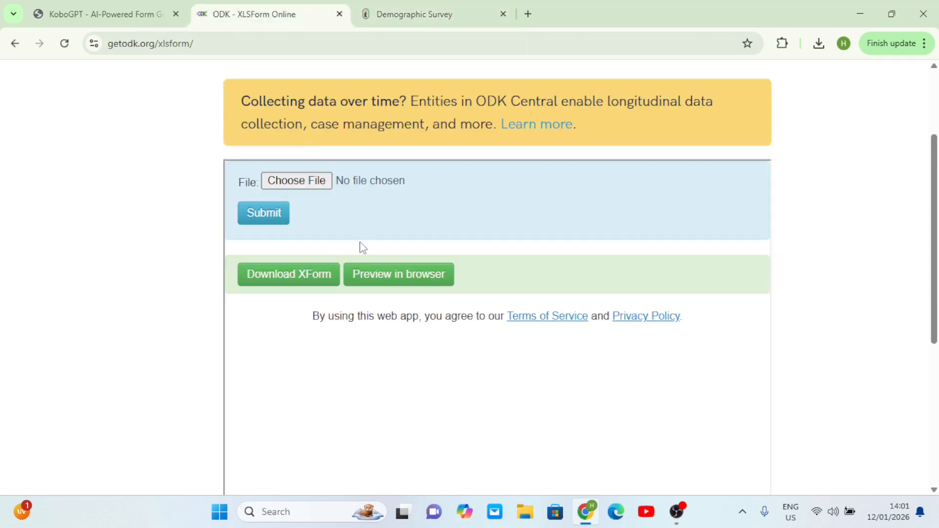
Export the survey from KoboGPT as an XLSForm and open the downloaded workbook in Excel
left_click(105, 15)
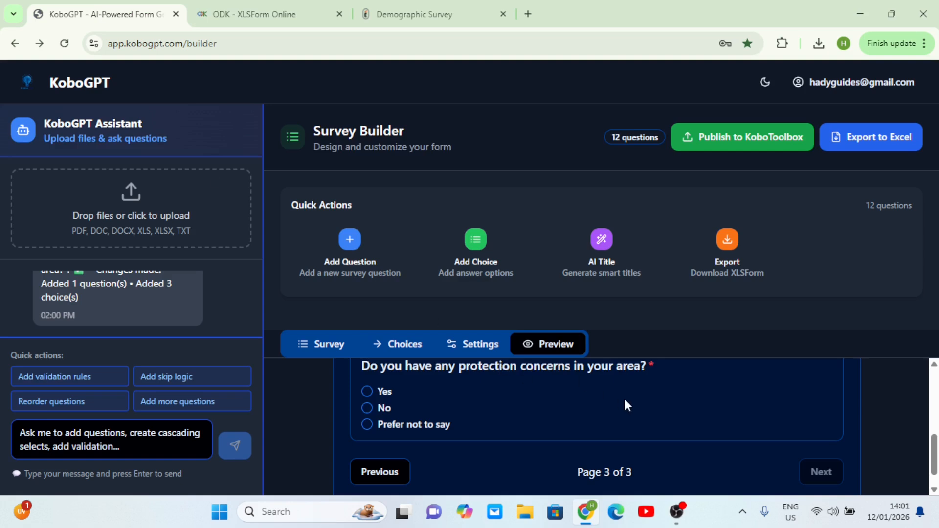
scroll(624, 397, "down", 1)
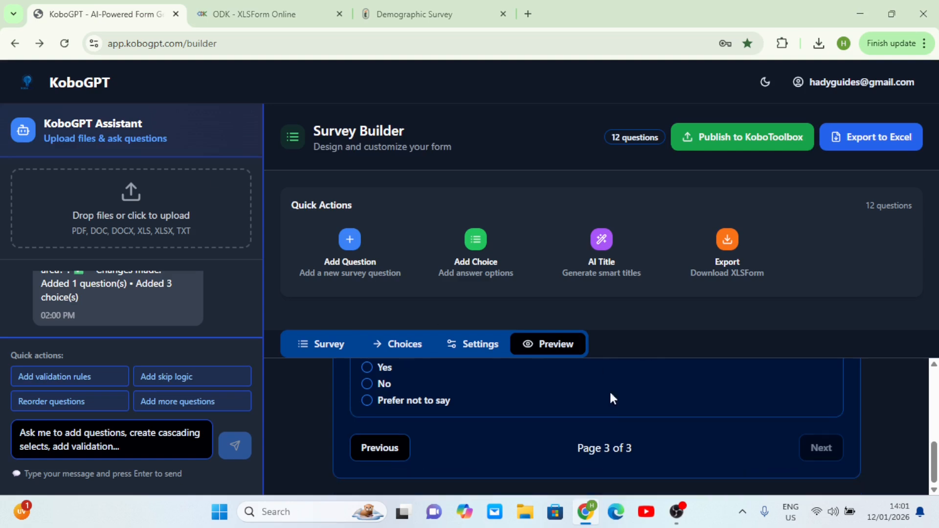
left_click(733, 259)
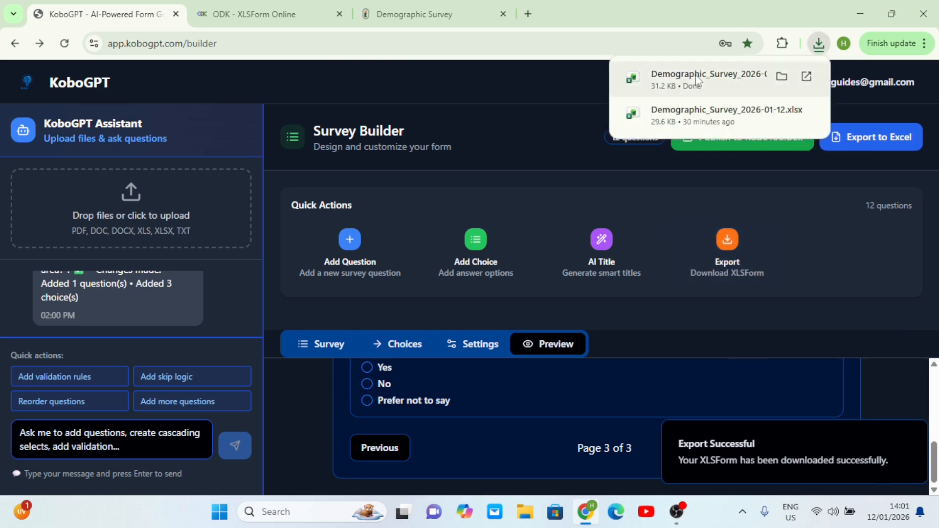
left_click(696, 78)
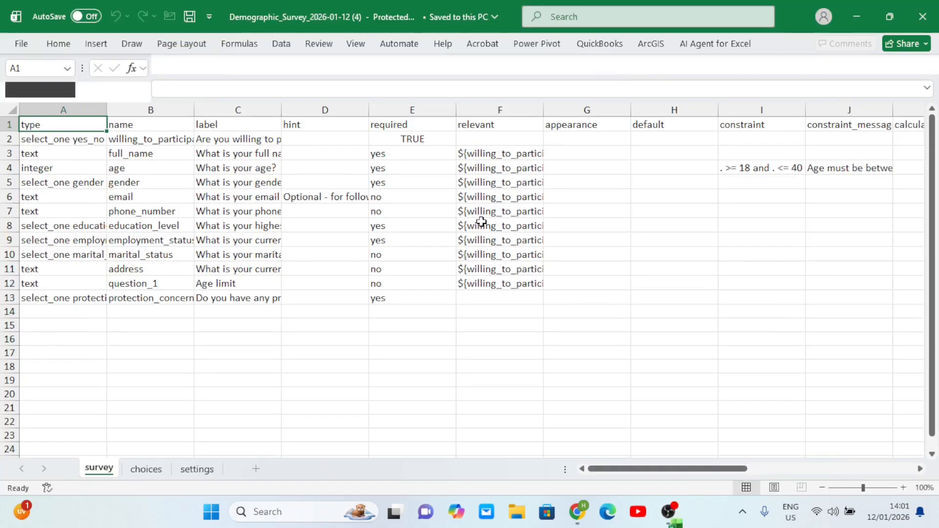
Enable editing on the exported survey workbook and save it to the Desktop as demo 4
left_click(568, 65)
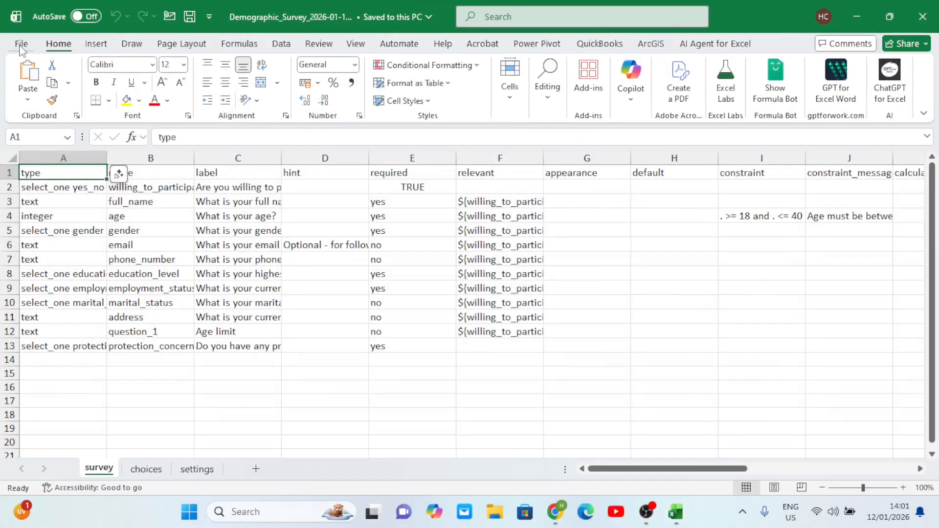
left_click(21, 43)
left_click(65, 233)
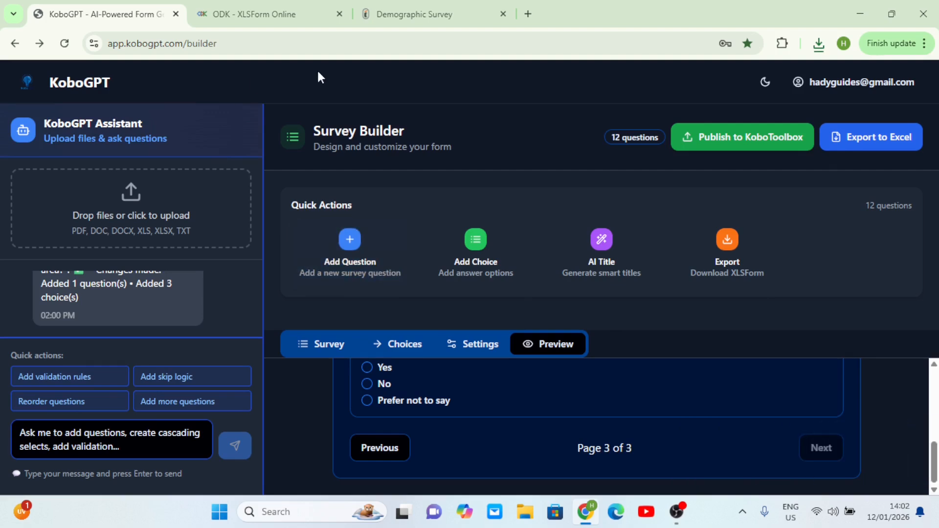
Switch to ODK XLSForm Online and choose the demo 4 workbook from the Desktop as the form file
left_click(266, 5)
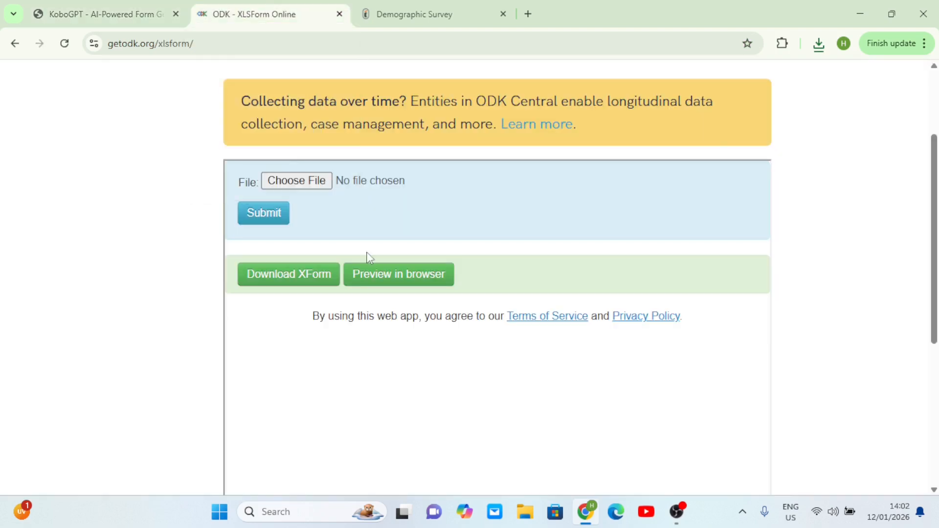
left_click(284, 182)
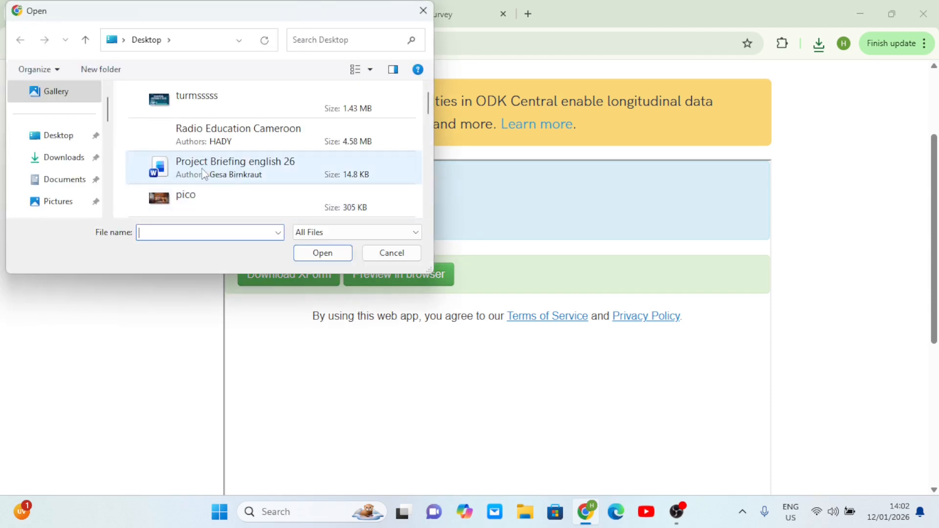
left_click(59, 140)
scroll(309, 148, "down", 3)
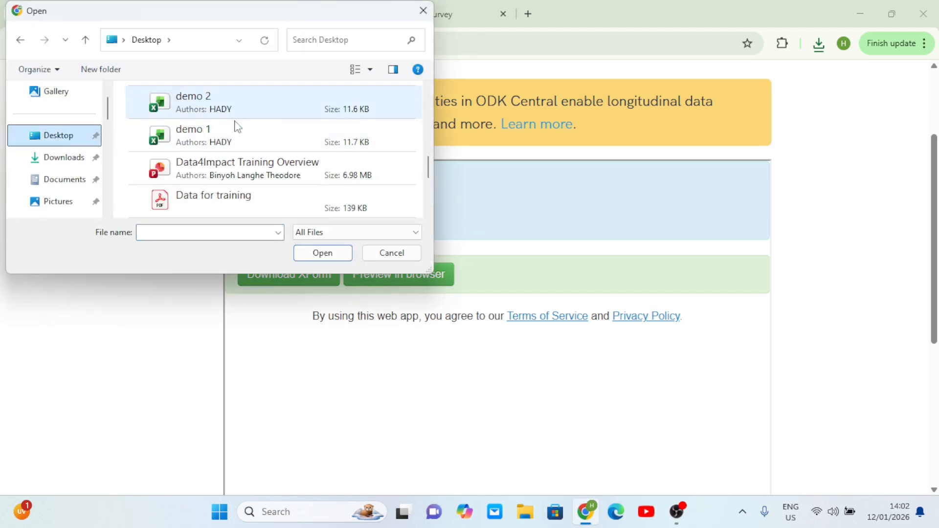
left_click(428, 214)
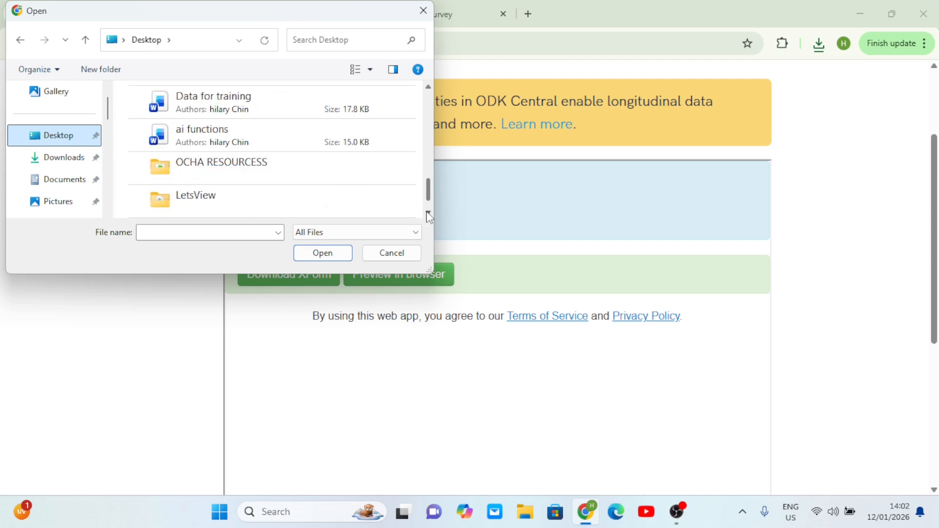
left_click(428, 87)
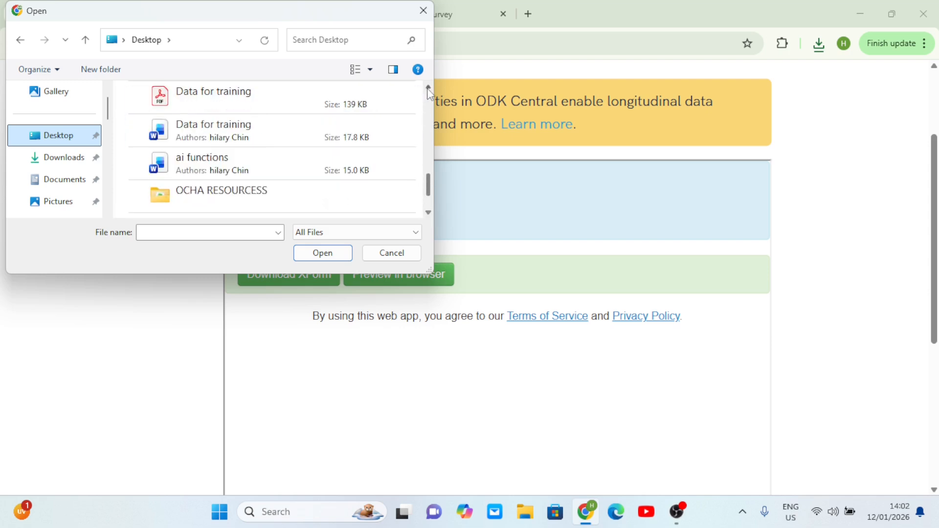
left_click(428, 87)
left_click(428, 87)
left_click(281, 102)
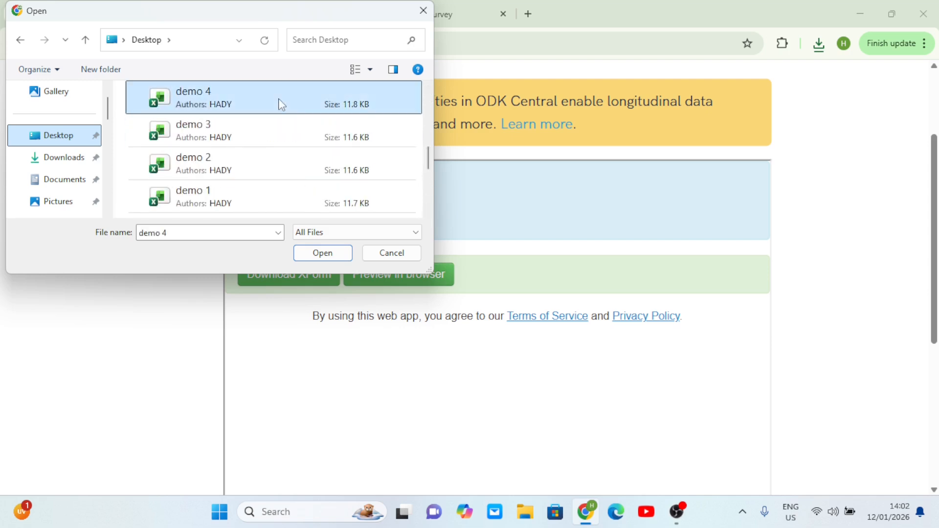
left_click(322, 253)
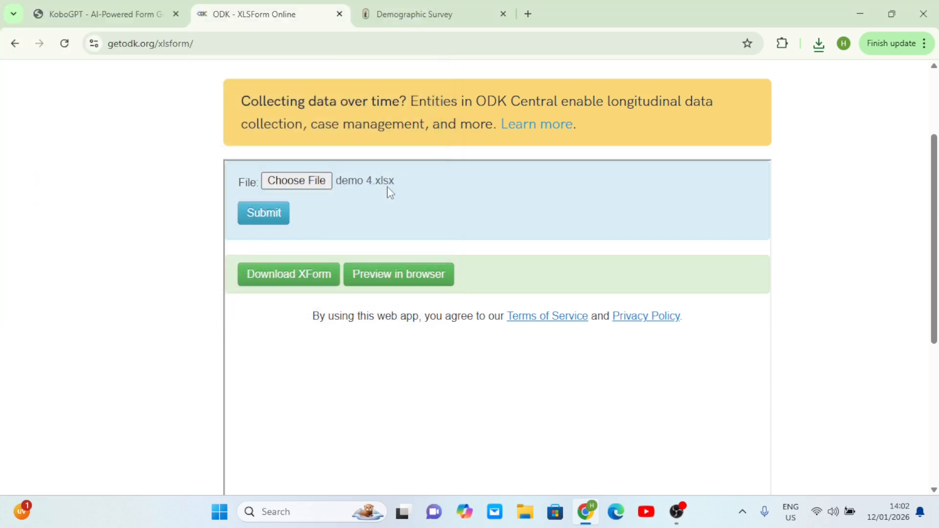
Submit demo 4.xlsx for conversion and open the form preview in the browser
scroll(366, 183, "up", 3, "ctrl")
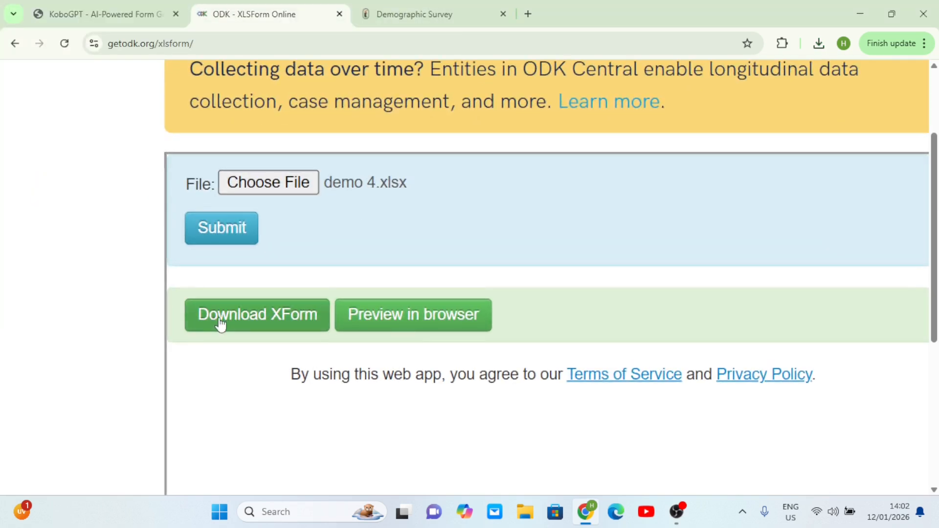
left_click(213, 236)
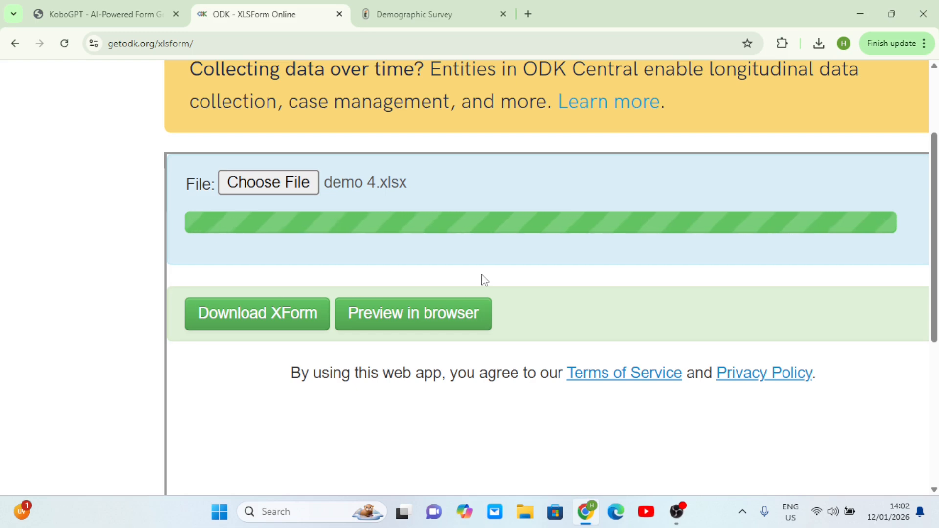
left_click(413, 318)
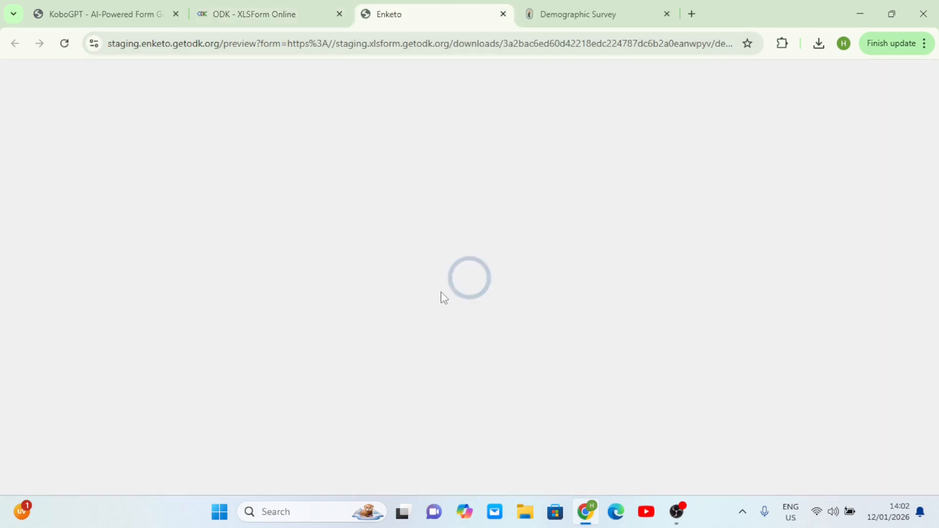
Answer Yes to the survey participation question and examine the questions down to the protection concerns question
scroll(455, 303, "down", 2)
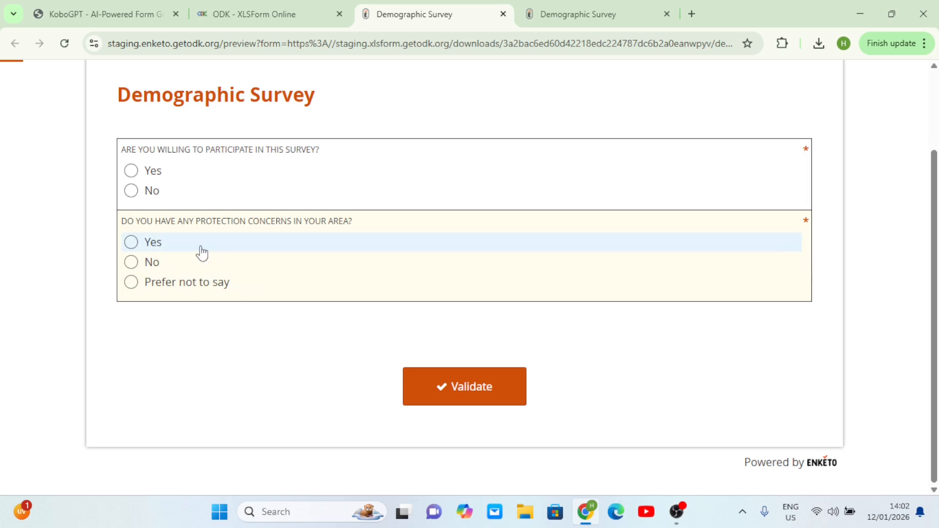
left_click(139, 175)
scroll(350, 339, "down", 15)
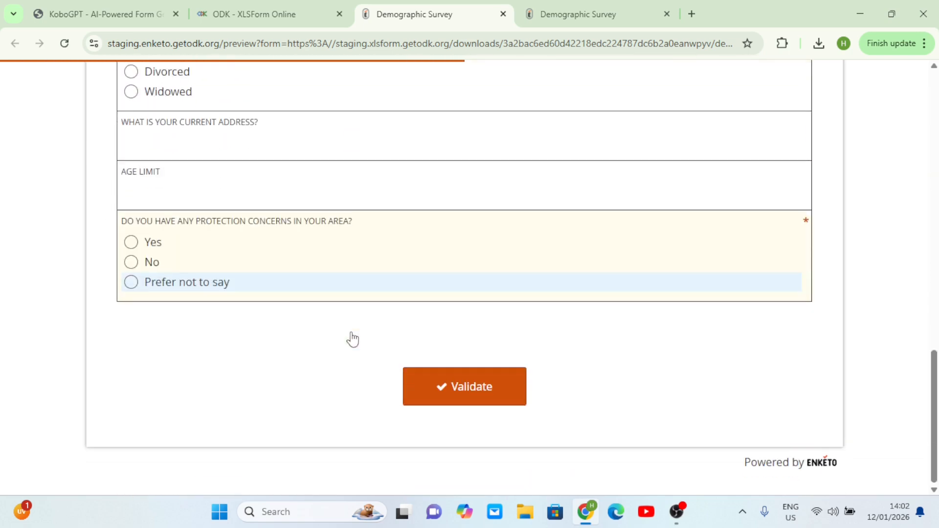
scroll(350, 338, "up", 15)
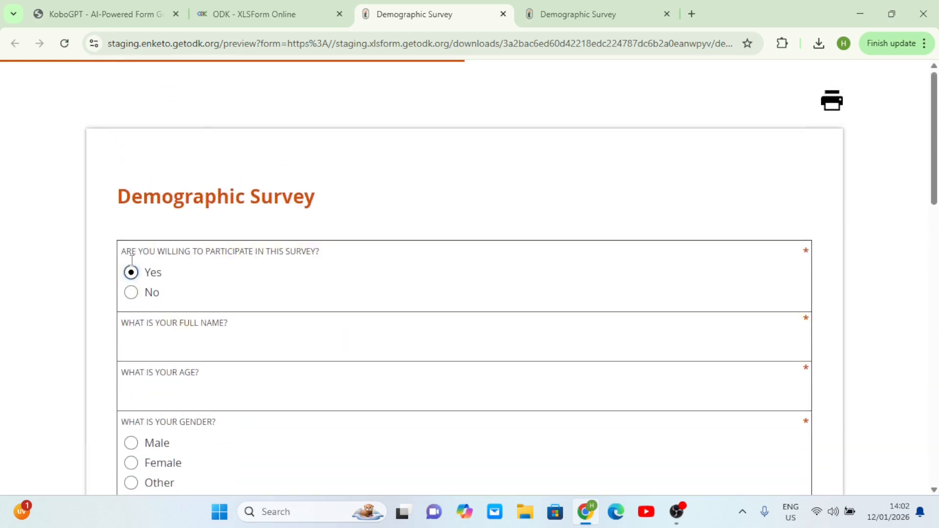
Test the form with participation set to No and protection concerns set to Yes, and close the preview
left_click(131, 292)
scroll(139, 206, "down", 2)
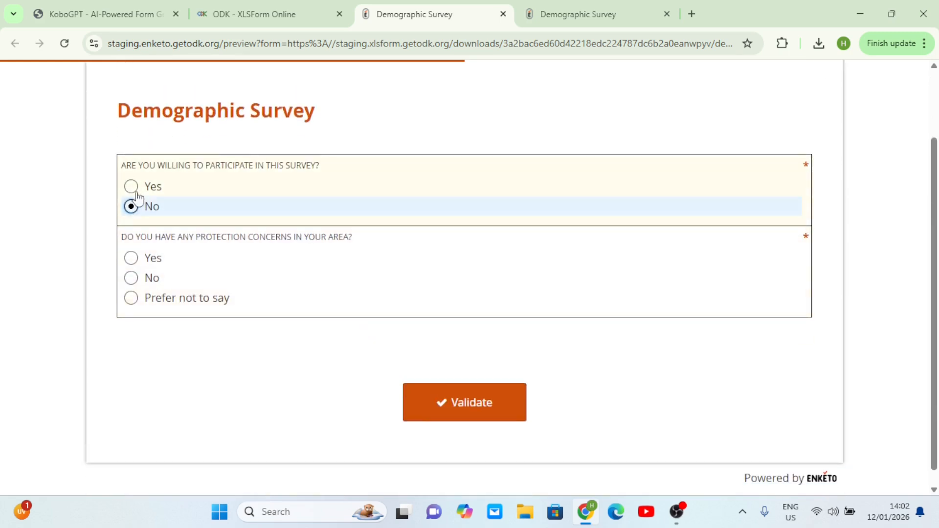
left_click(131, 258)
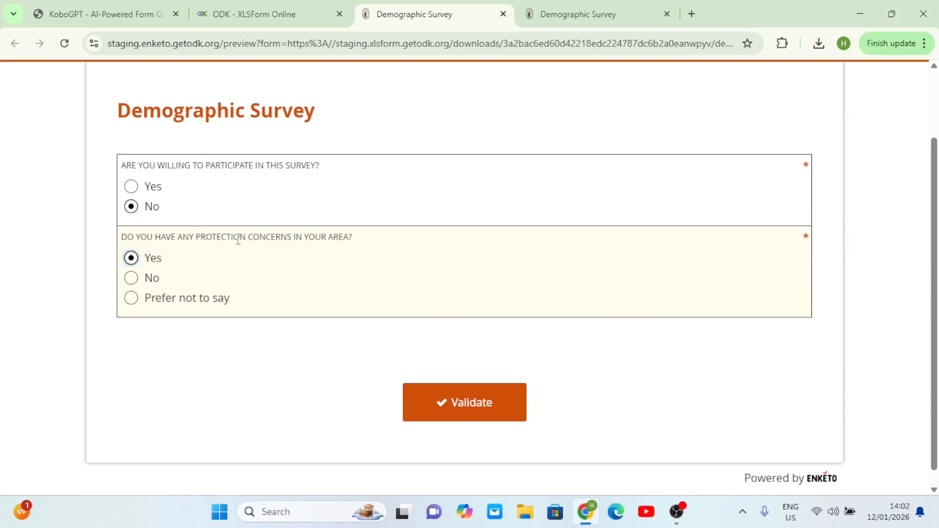
left_click(503, 15)
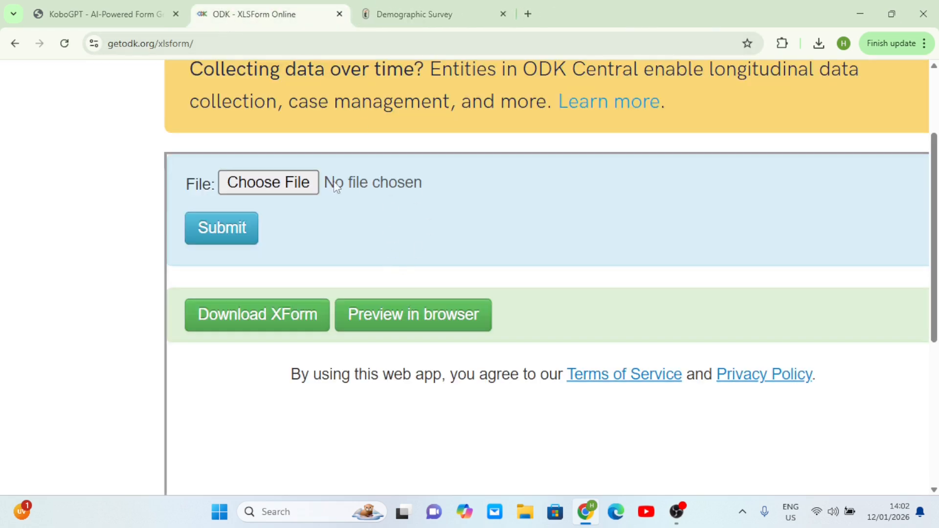
Choose demo 4 from the Desktop again, download it as an XForm, and try to open the XML file
left_click(249, 185)
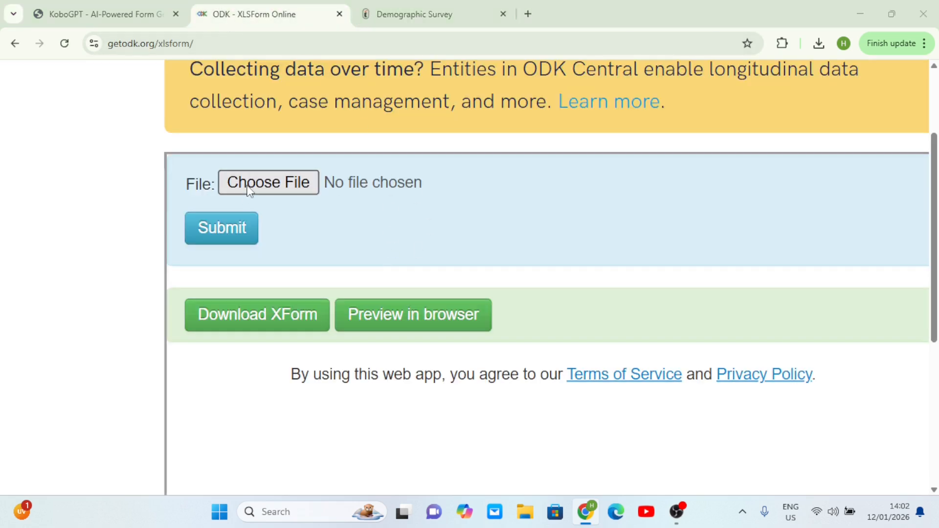
left_click(69, 139)
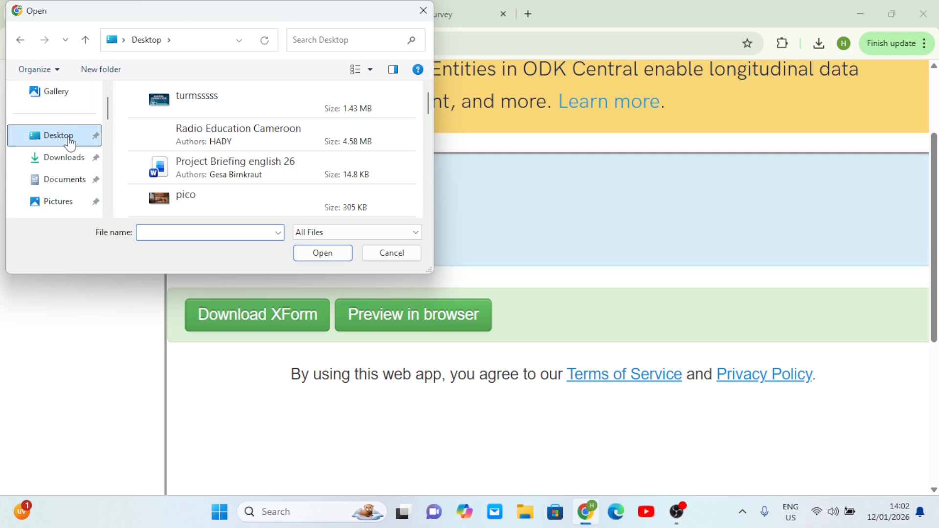
scroll(430, 213, "down", 8)
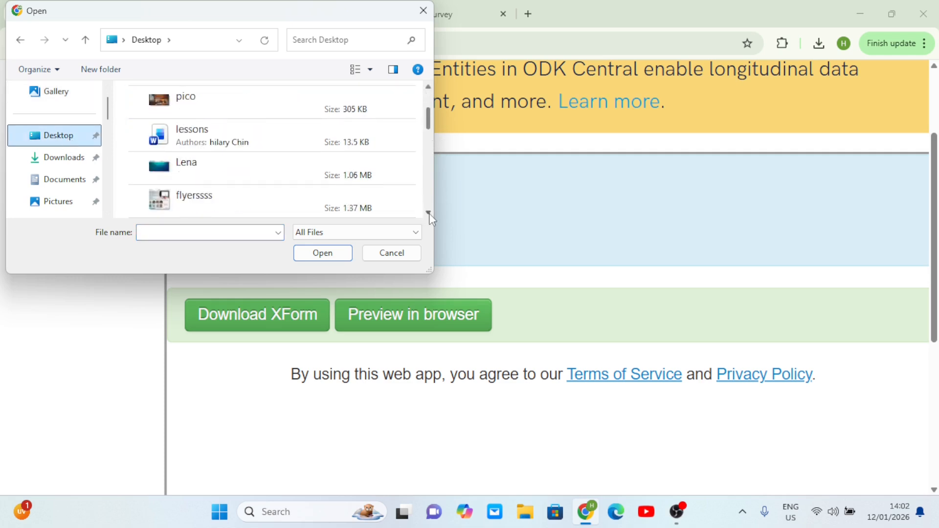
scroll(430, 213, "down", 1)
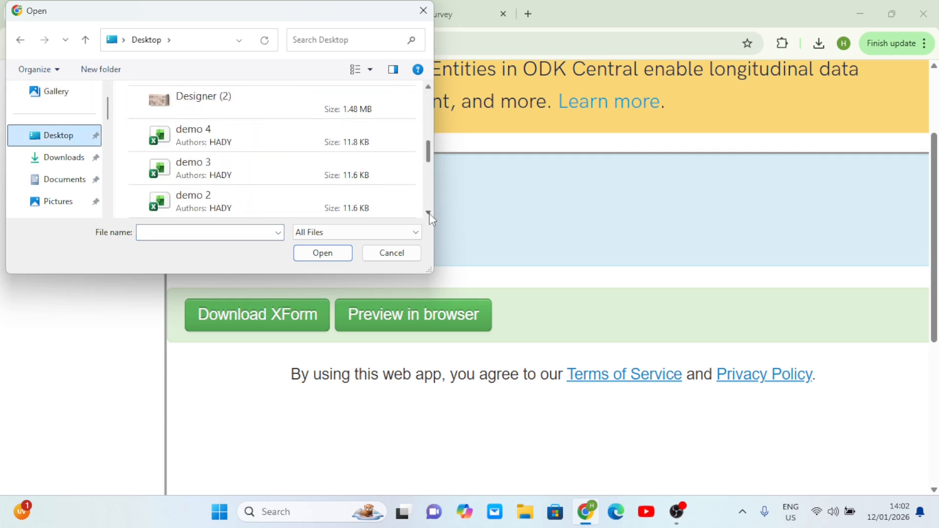
left_click(229, 133)
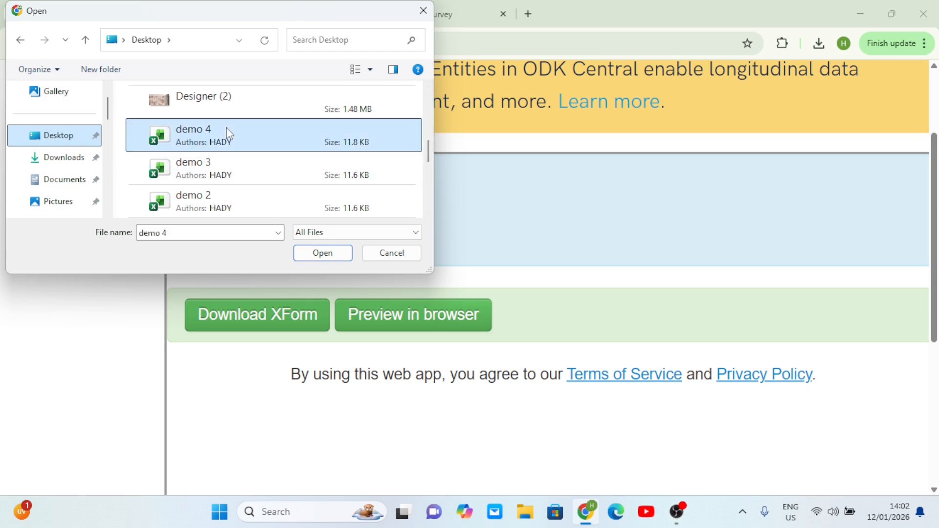
left_click(308, 260)
left_click(232, 318)
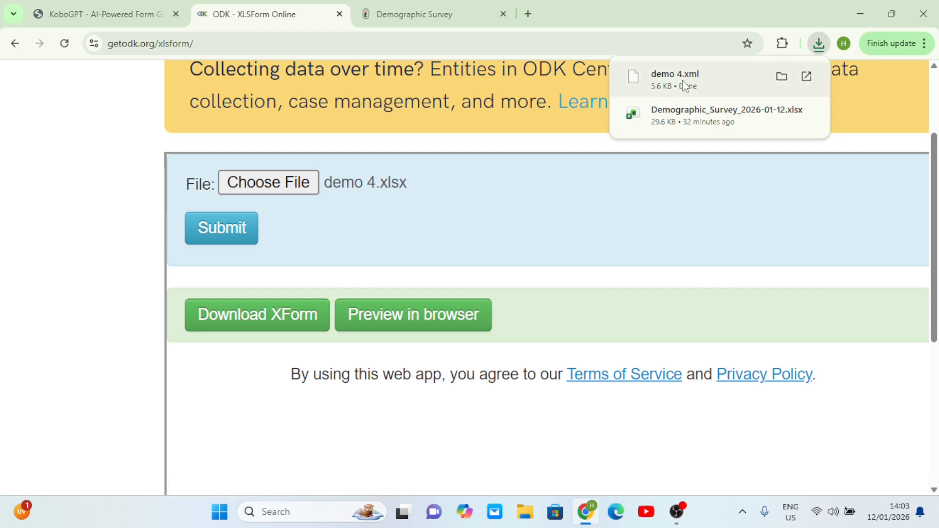
left_click(685, 81)
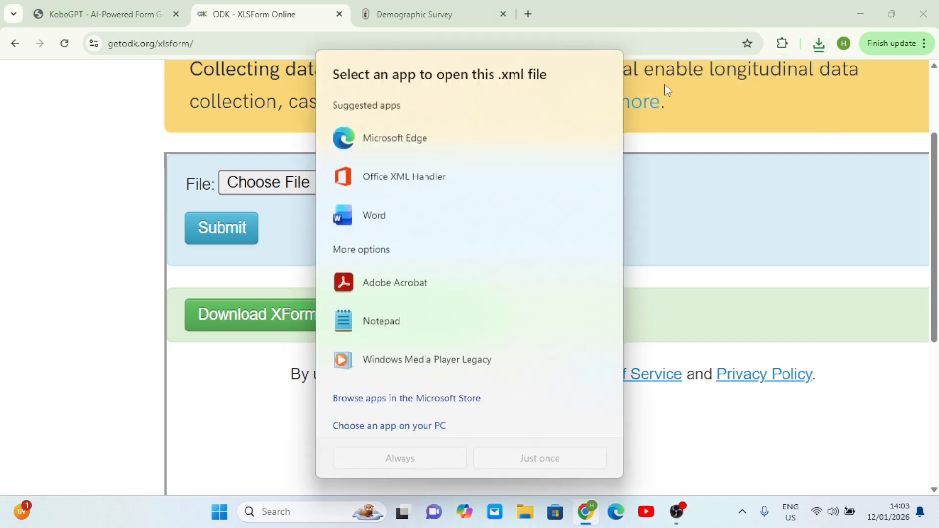
key("Escape")
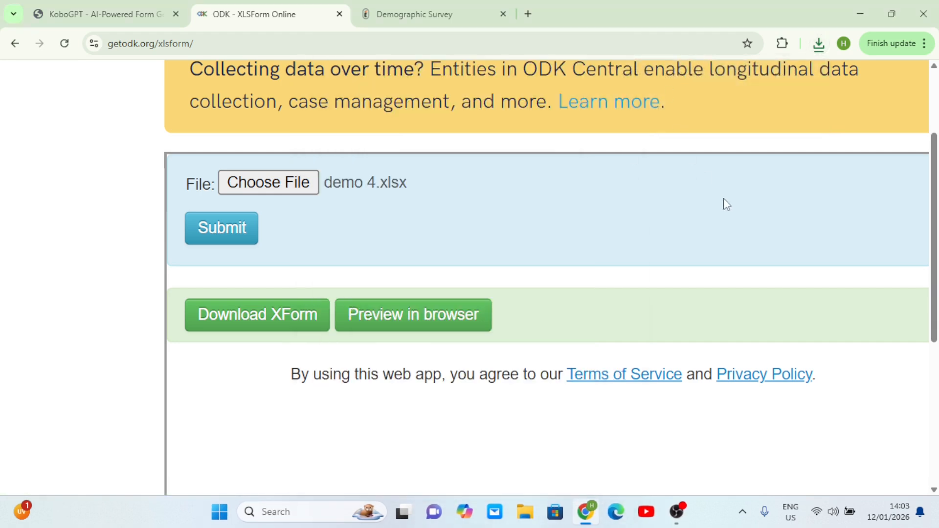
Look over the earlier Demographic Survey preview in Enketo and check the question count in the KoboGPT Survey Builder
scroll(604, 237, "down", 2)
scroll(602, 236, "up", 4)
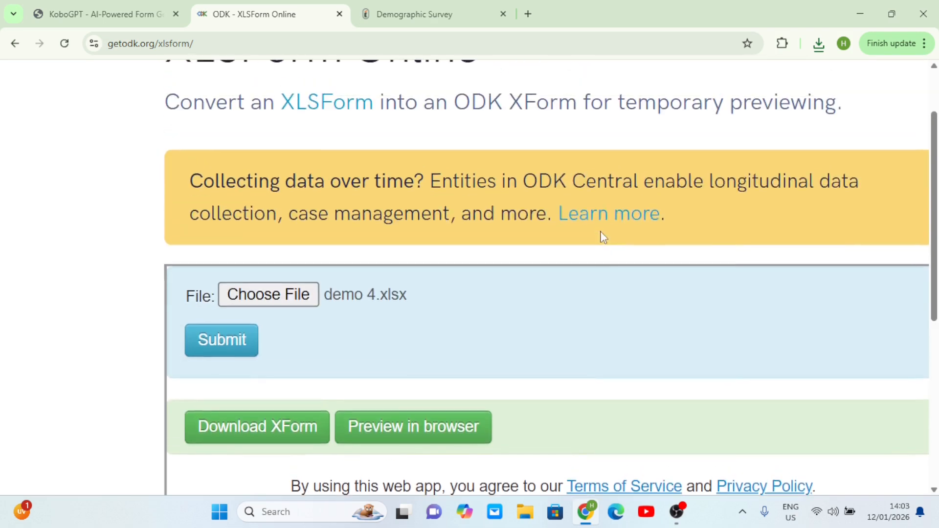
left_click(427, 14)
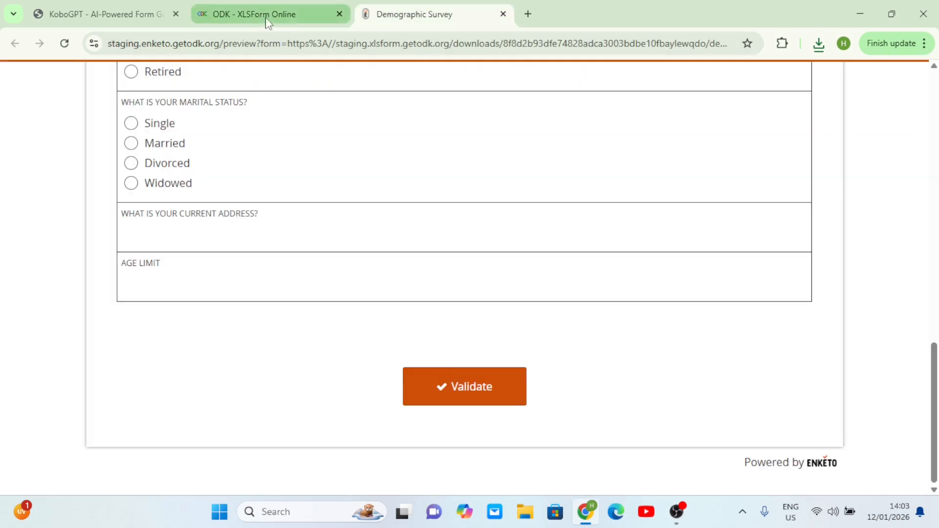
scroll(324, 206, "up", 5)
scroll(326, 241, "up", 5)
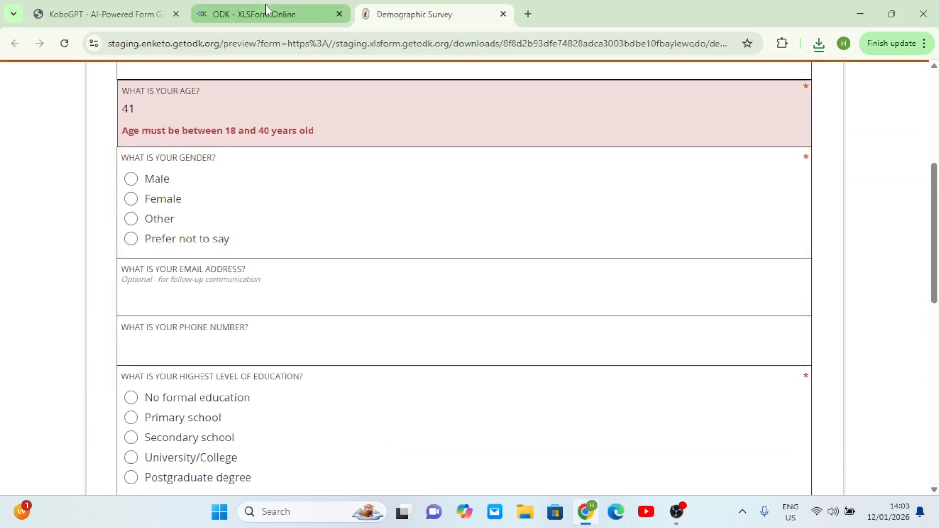
left_click(91, 18)
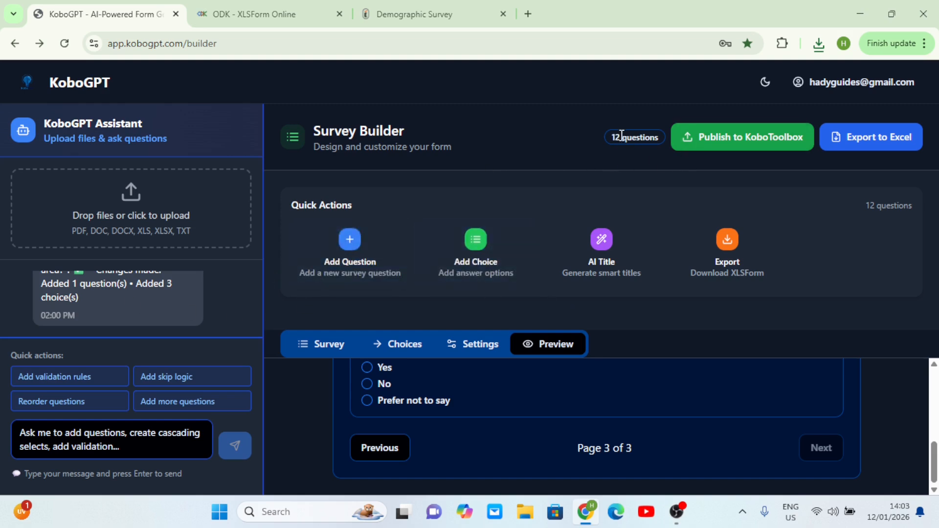
scroll(621, 138, "up", 5)
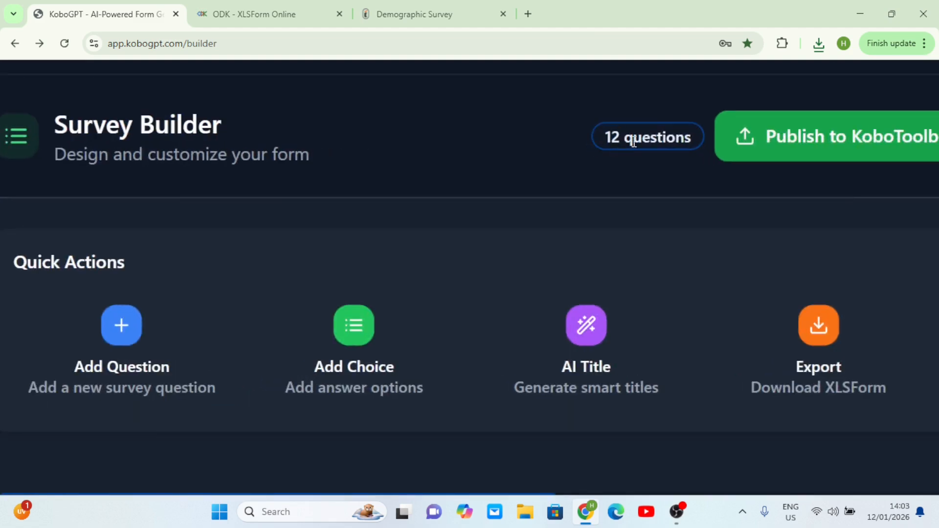
Generate AI title suggestions for the form and choose Professional Survey Assessment Form as its title
scroll(647, 140, "down", 5)
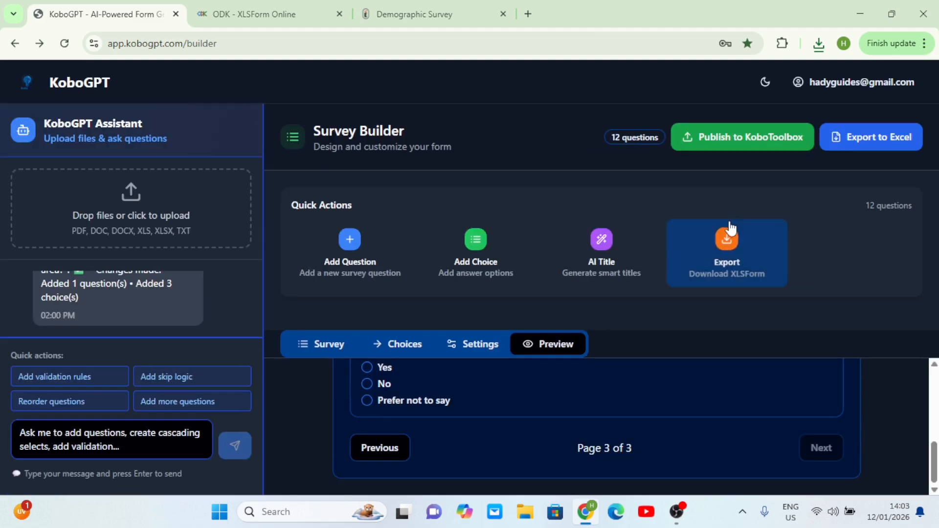
left_click(604, 251)
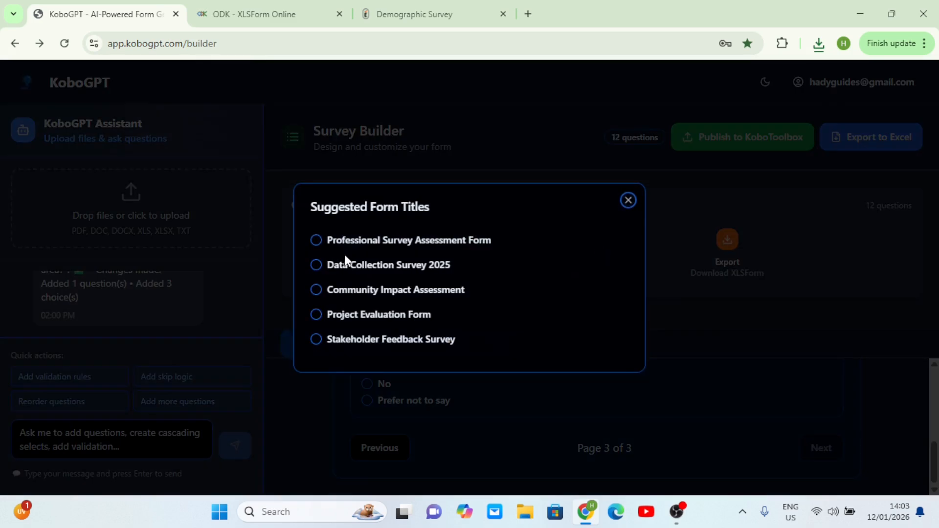
left_click(316, 241)
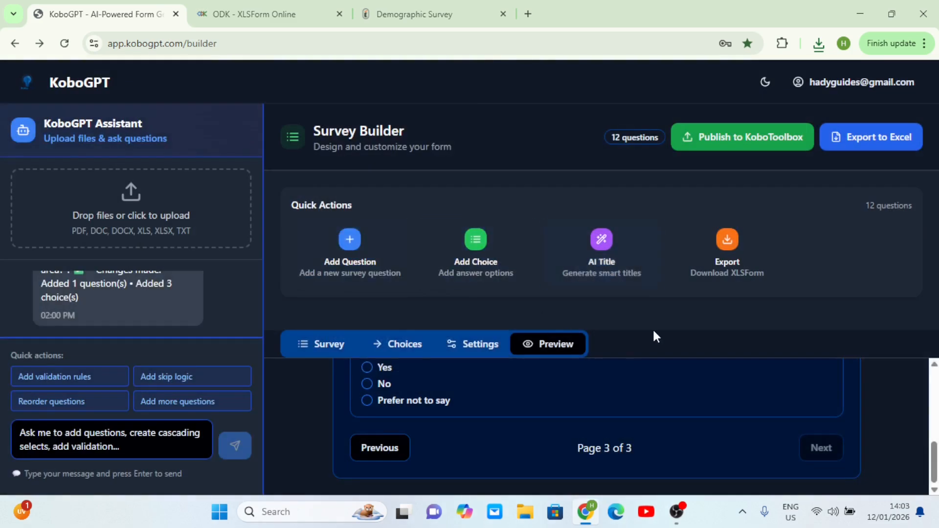
scroll(550, 427, "up", 5)
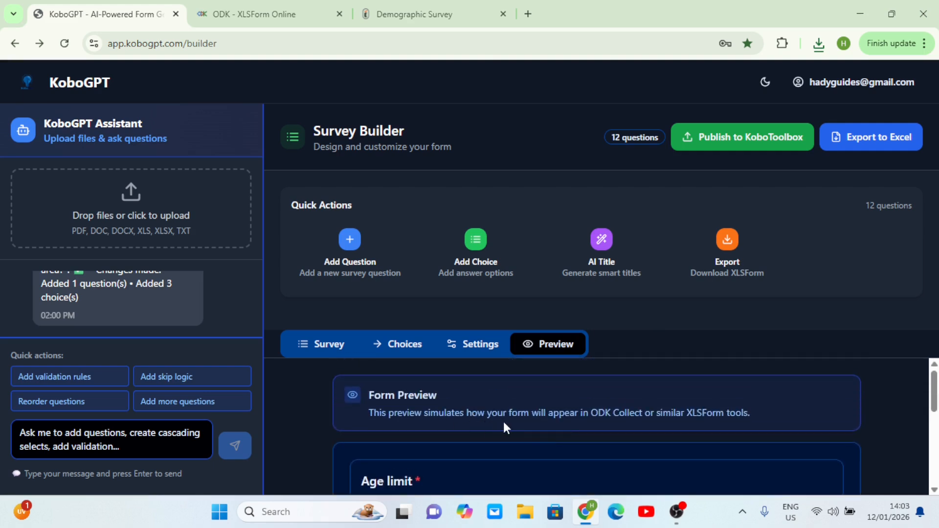
Examine the survey settings, including the form title, form ID, default language and version
left_click(471, 349)
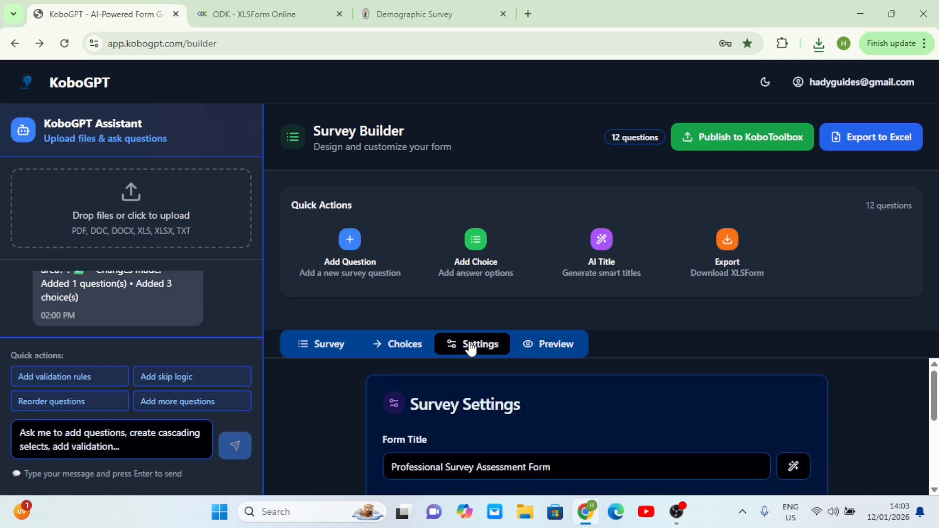
scroll(581, 405, "down", 2)
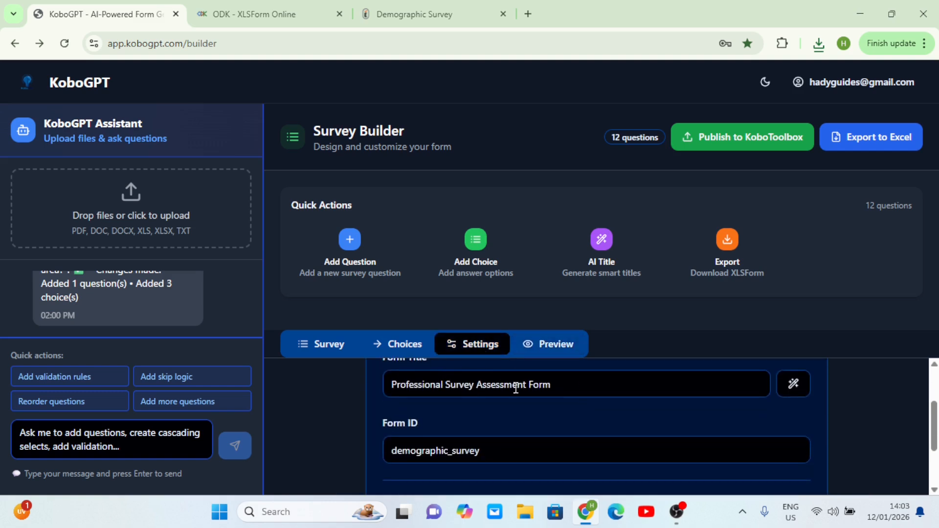
scroll(612, 413, "down", 1)
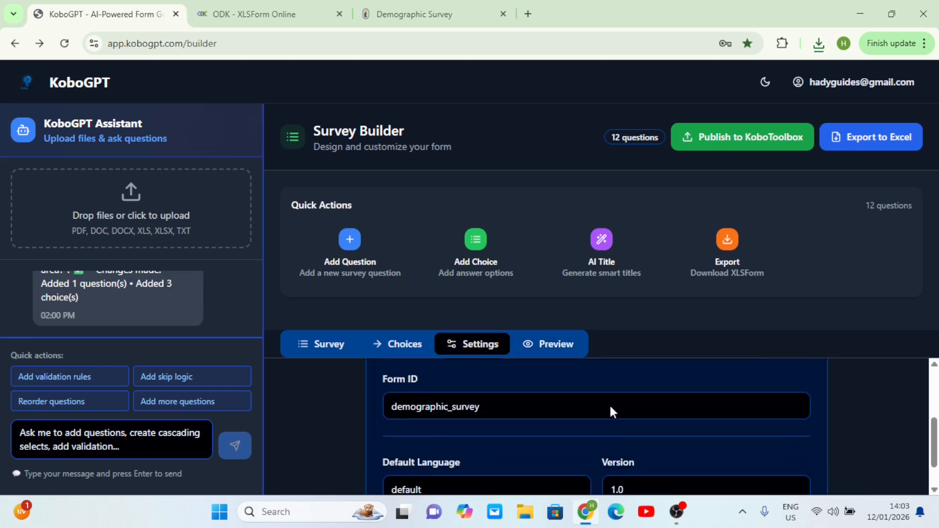
scroll(538, 410, "down", 1)
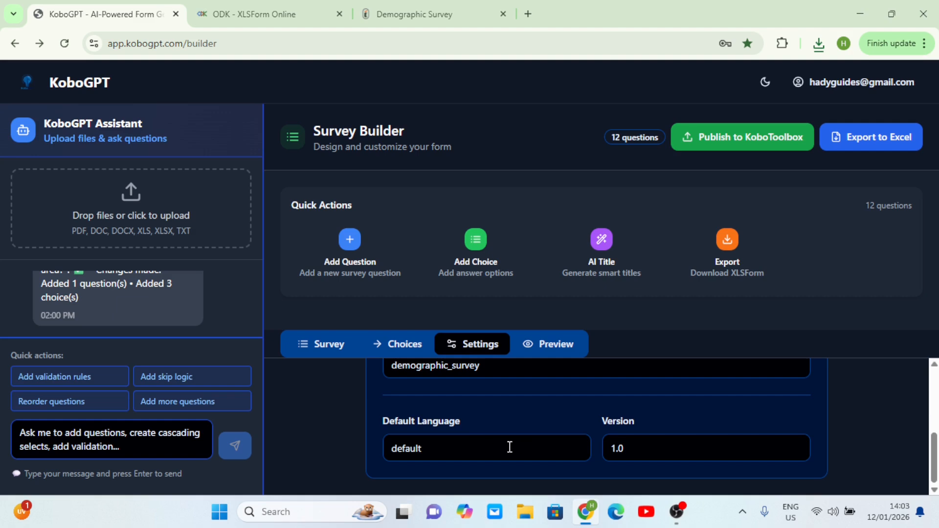
scroll(470, 442, "up", 4)
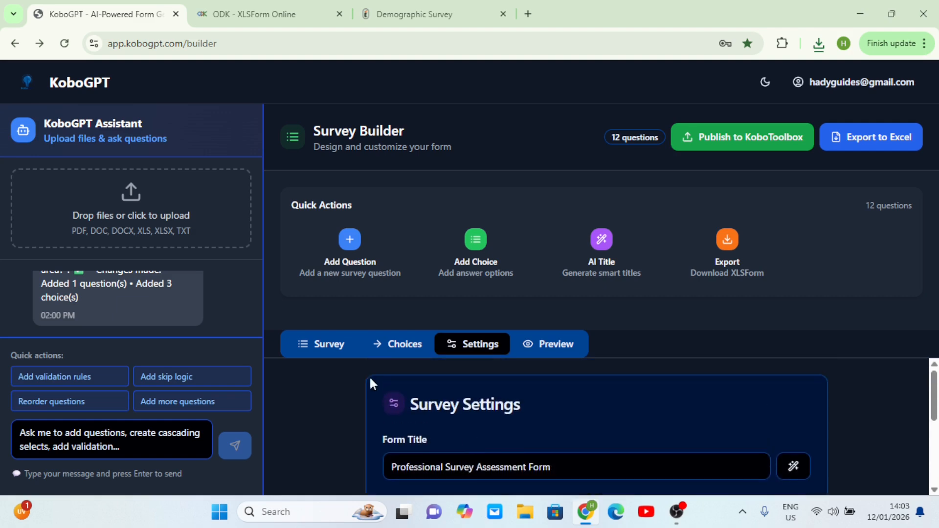